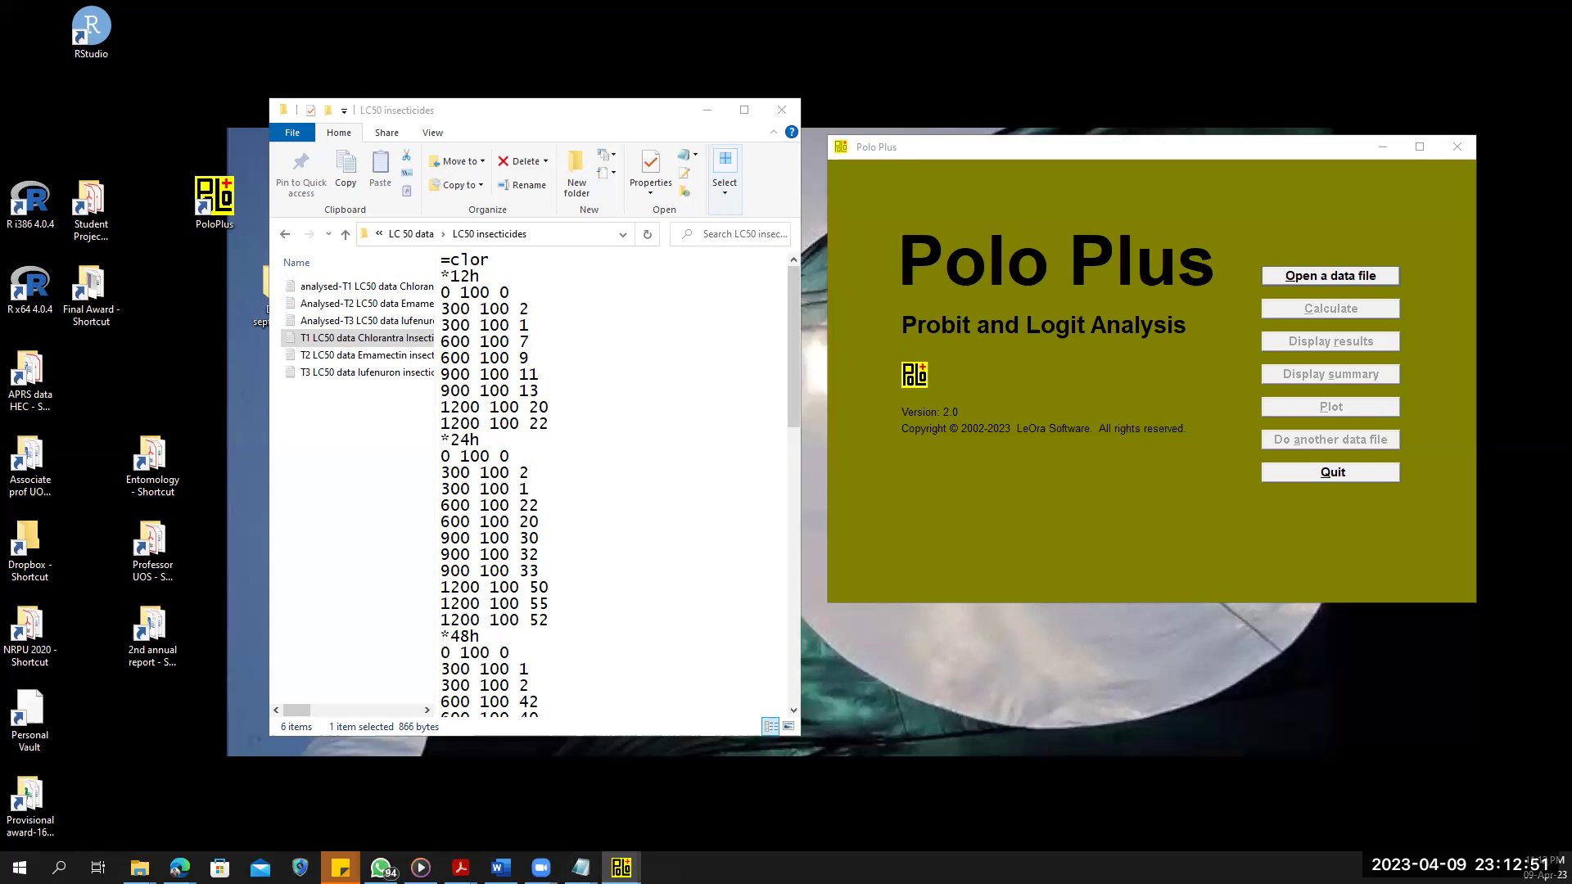
# Start opening a data file in PoloPlus, browse the LC50 insecticides folder, then cancel
pyautogui.click(1395, 279)
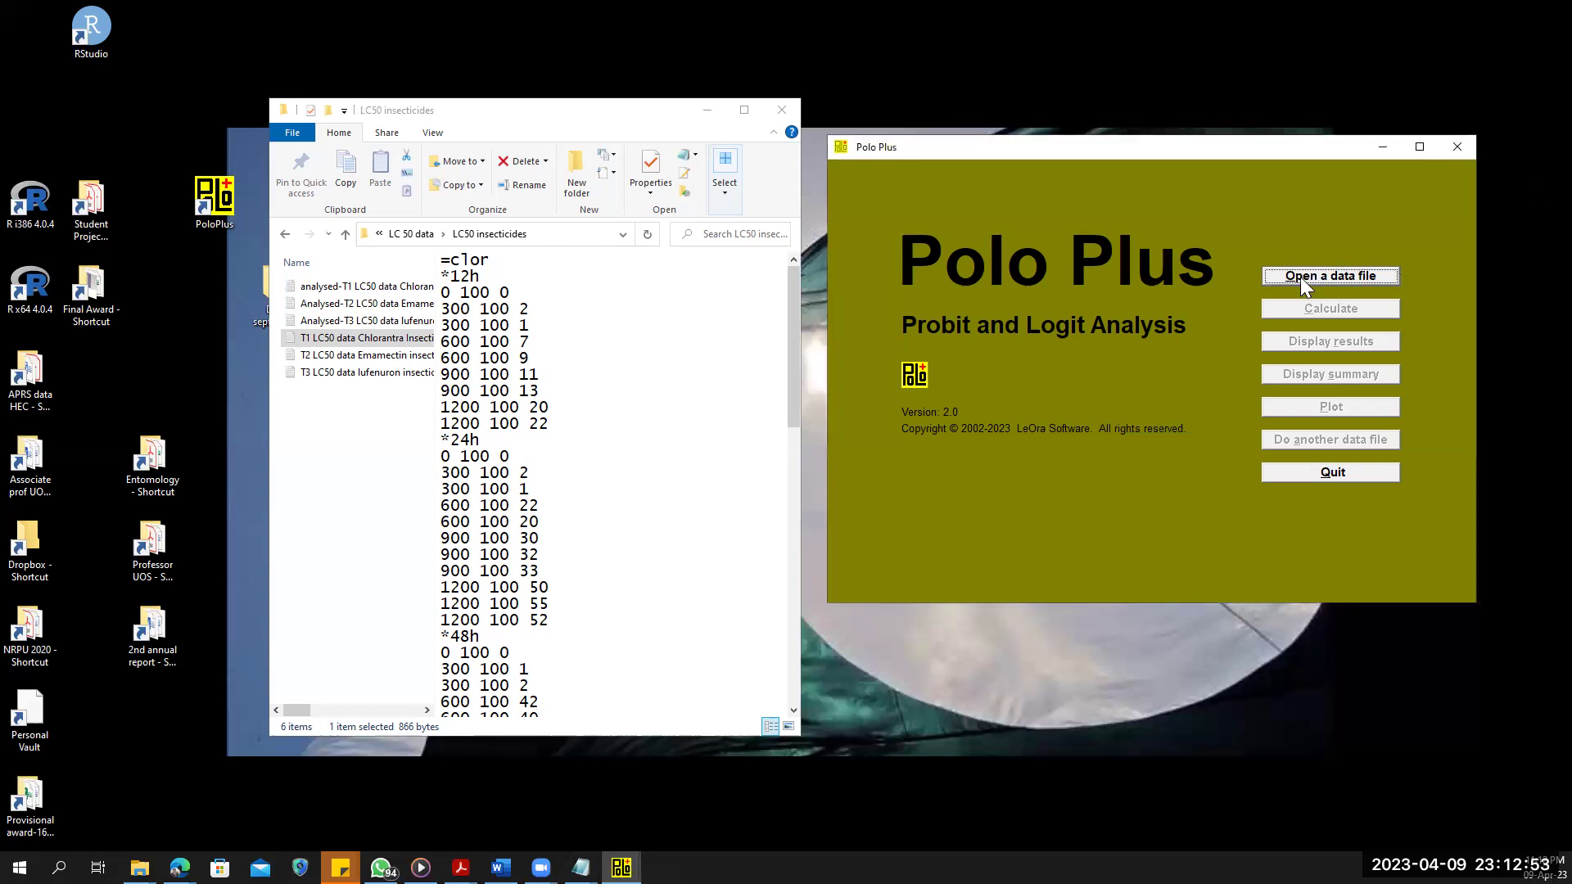
pyautogui.click(1328, 278)
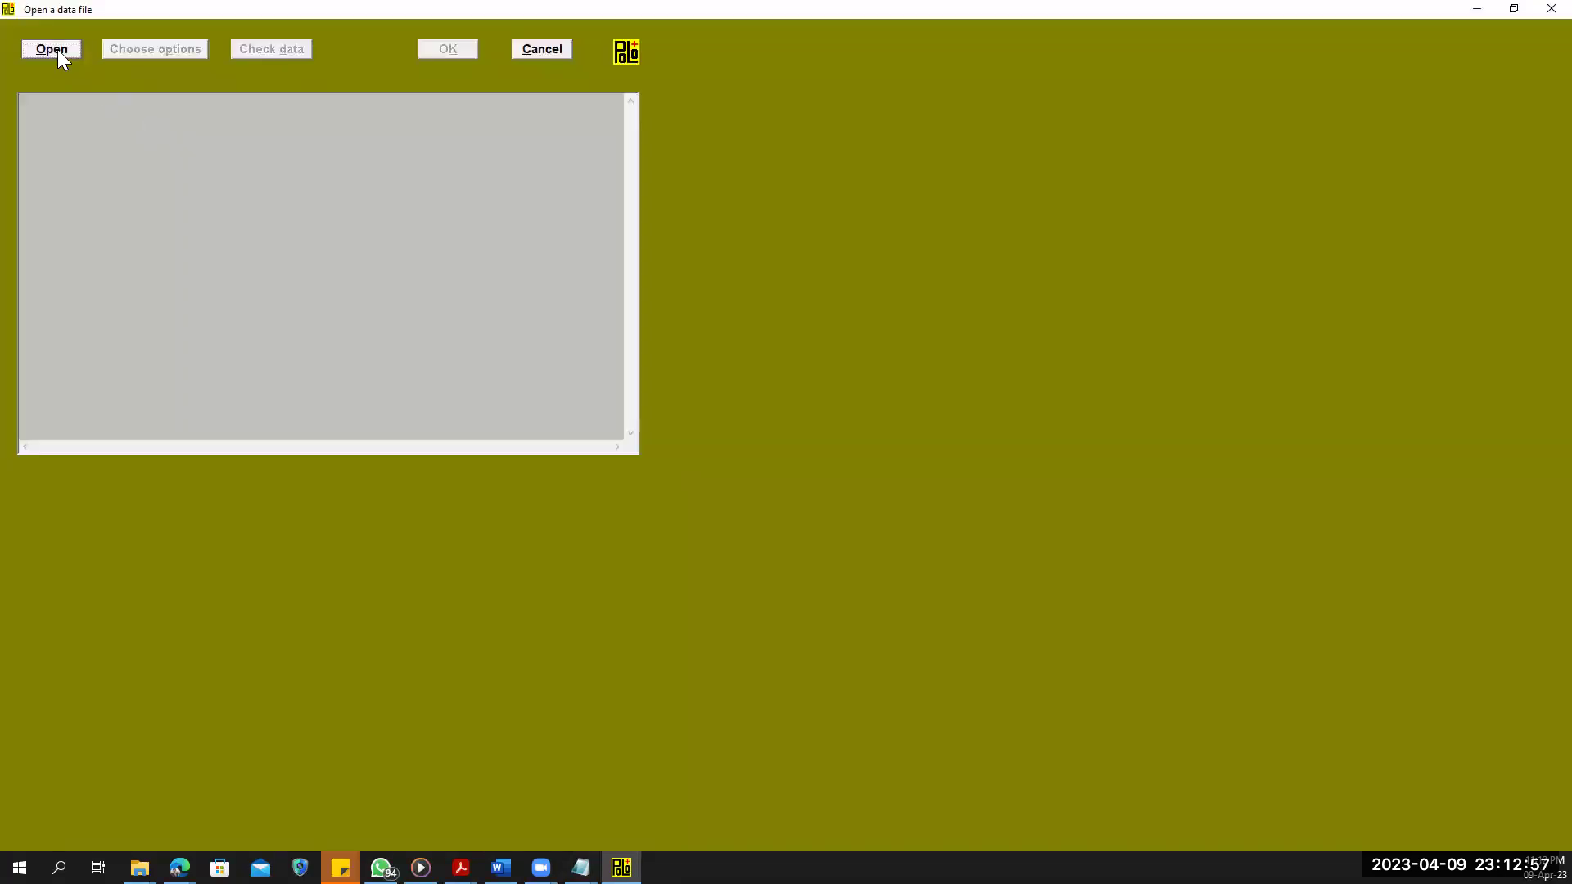
pyautogui.click(56, 54)
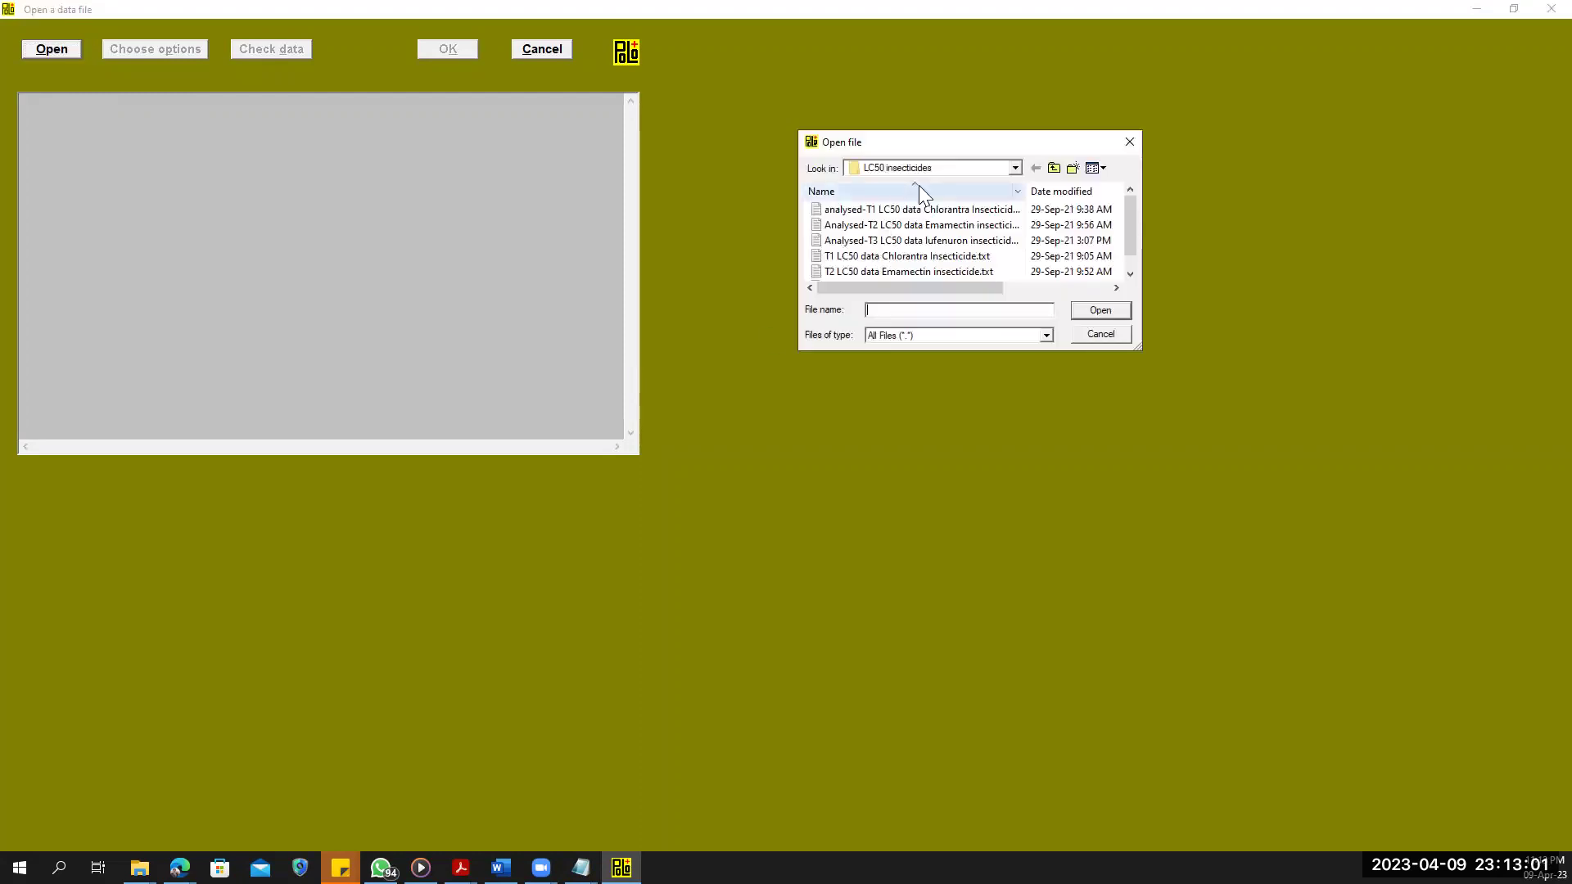
pyautogui.scroll(-1, 905, 253)
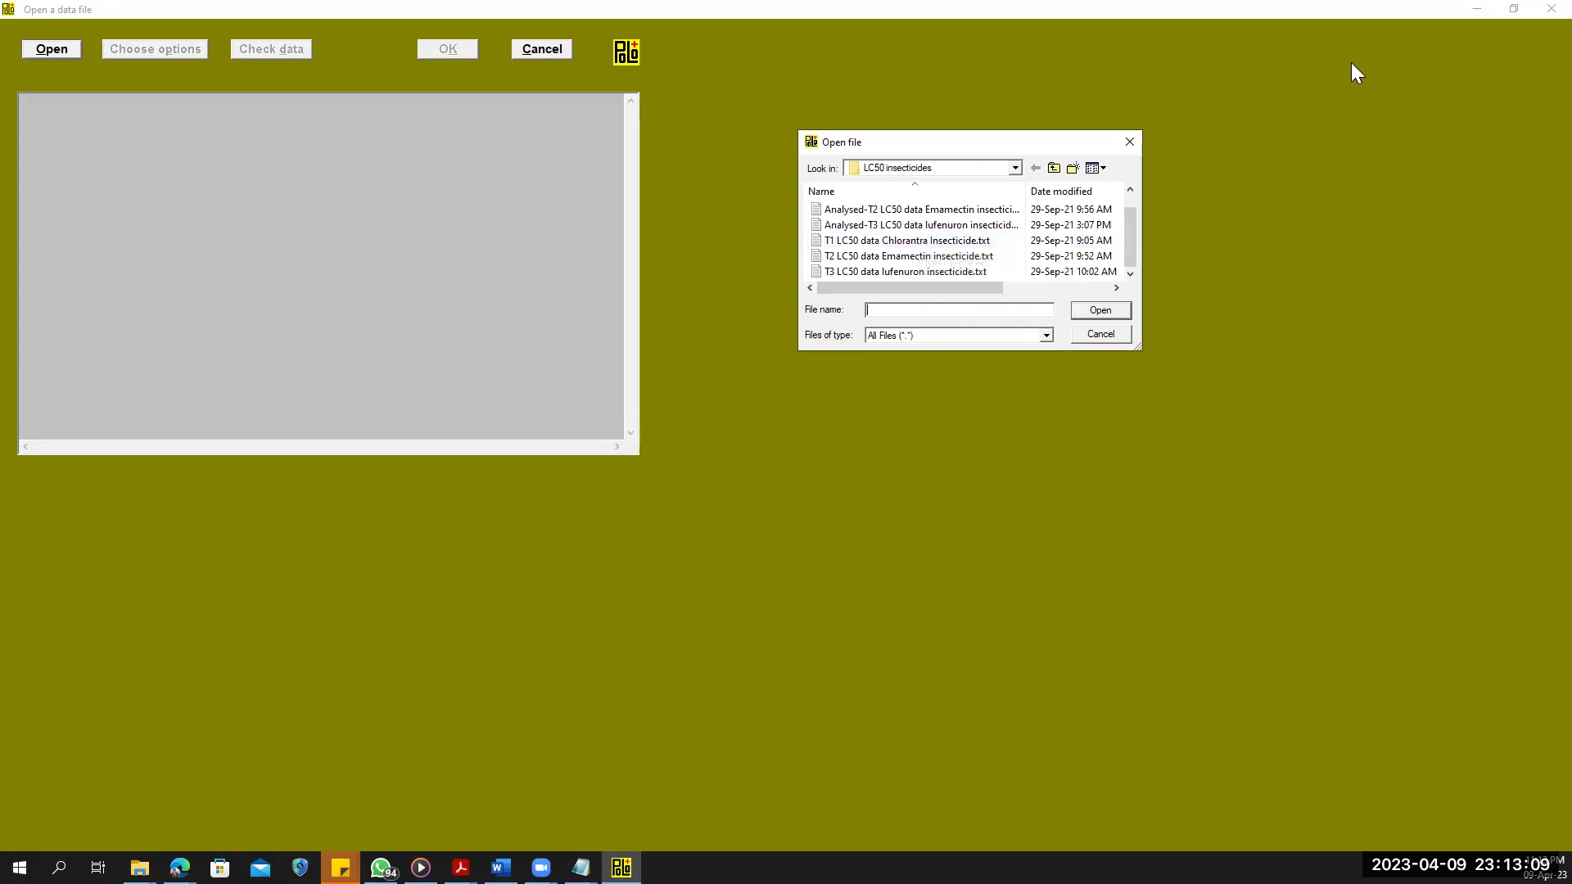
pyautogui.click(561, 59)
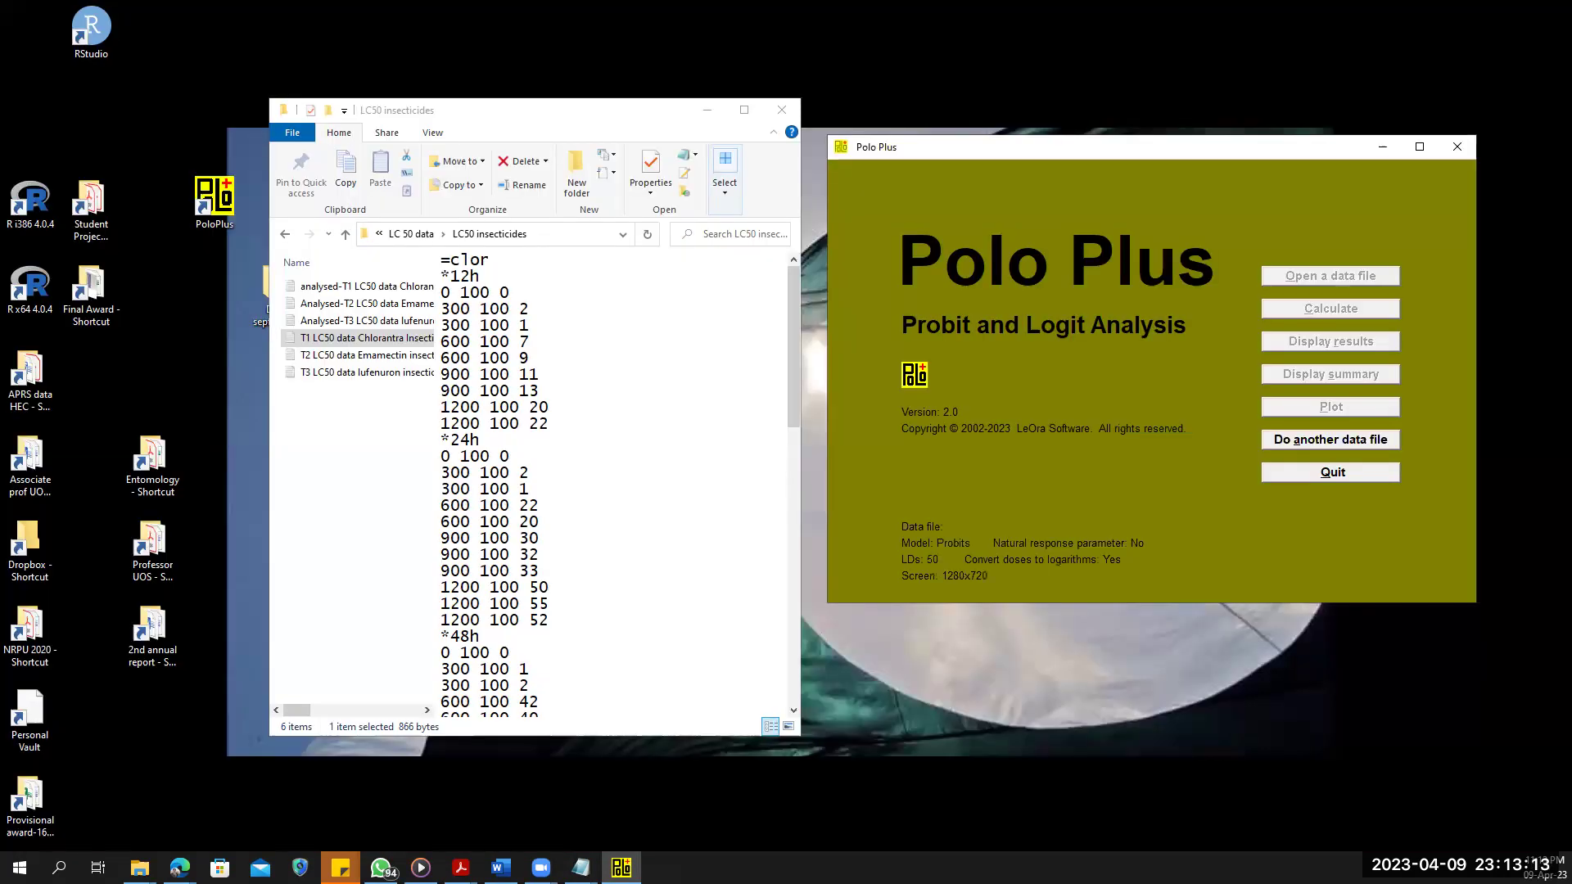
# Type the =clor header and the *12h label into a blank Notepad document
pyautogui.click(624, 770)
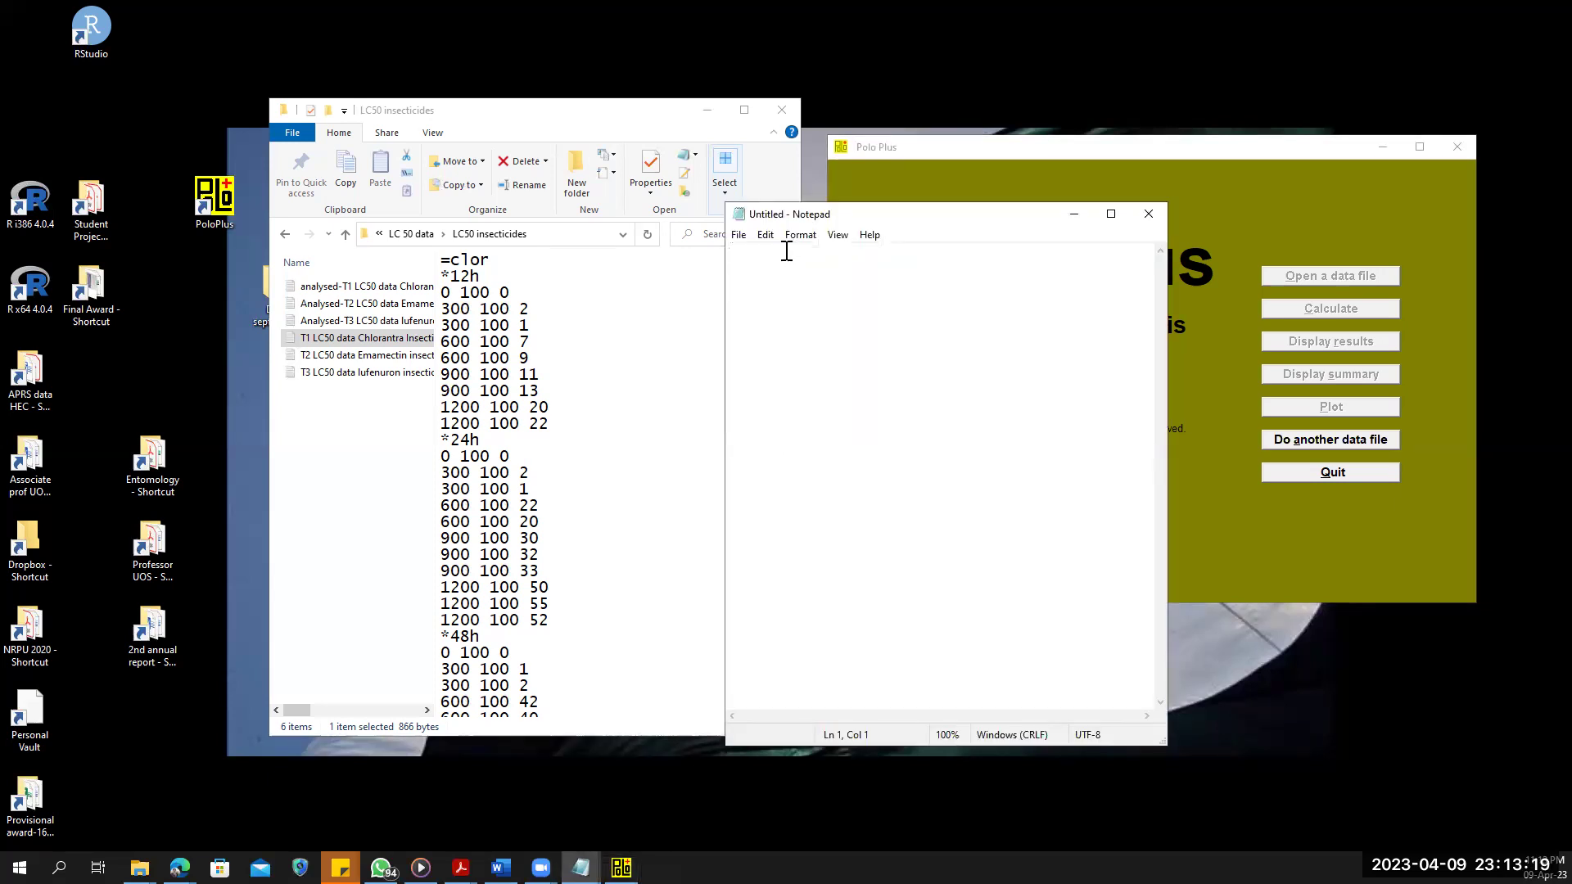
pyautogui.write('=')
pyautogui.write('c')
pyautogui.write('lor ')
pyautogui.write('*')
pyautogui.write('12')
pyautogui.write('h')
# Enter the dose rows 0 100 0, 300 100 2 and 300 100 1, correcting the last value
pyautogui.write('0')
pyautogui.write(' 100')
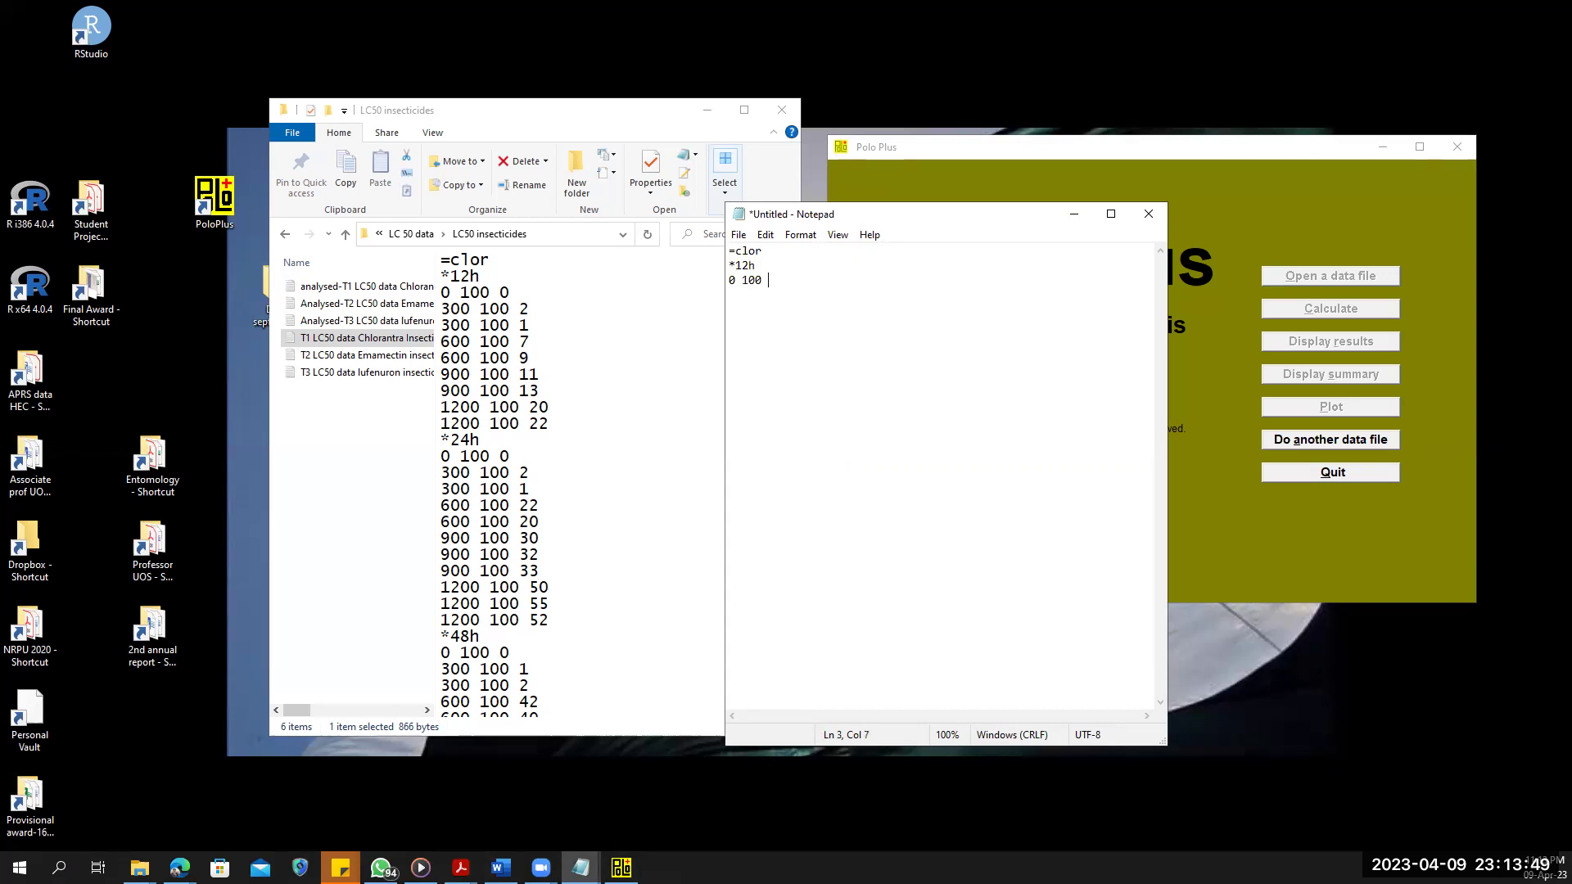
pyautogui.write(' 0 ')
pyautogui.write('300 ')
pyautogui.write('100 ')
pyautogui.write('2 ')
pyautogui.write('300')
pyautogui.write(' 100')
pyautogui.write(' 3')
pyautogui.press('BackSpace')
pyautogui.write('1')
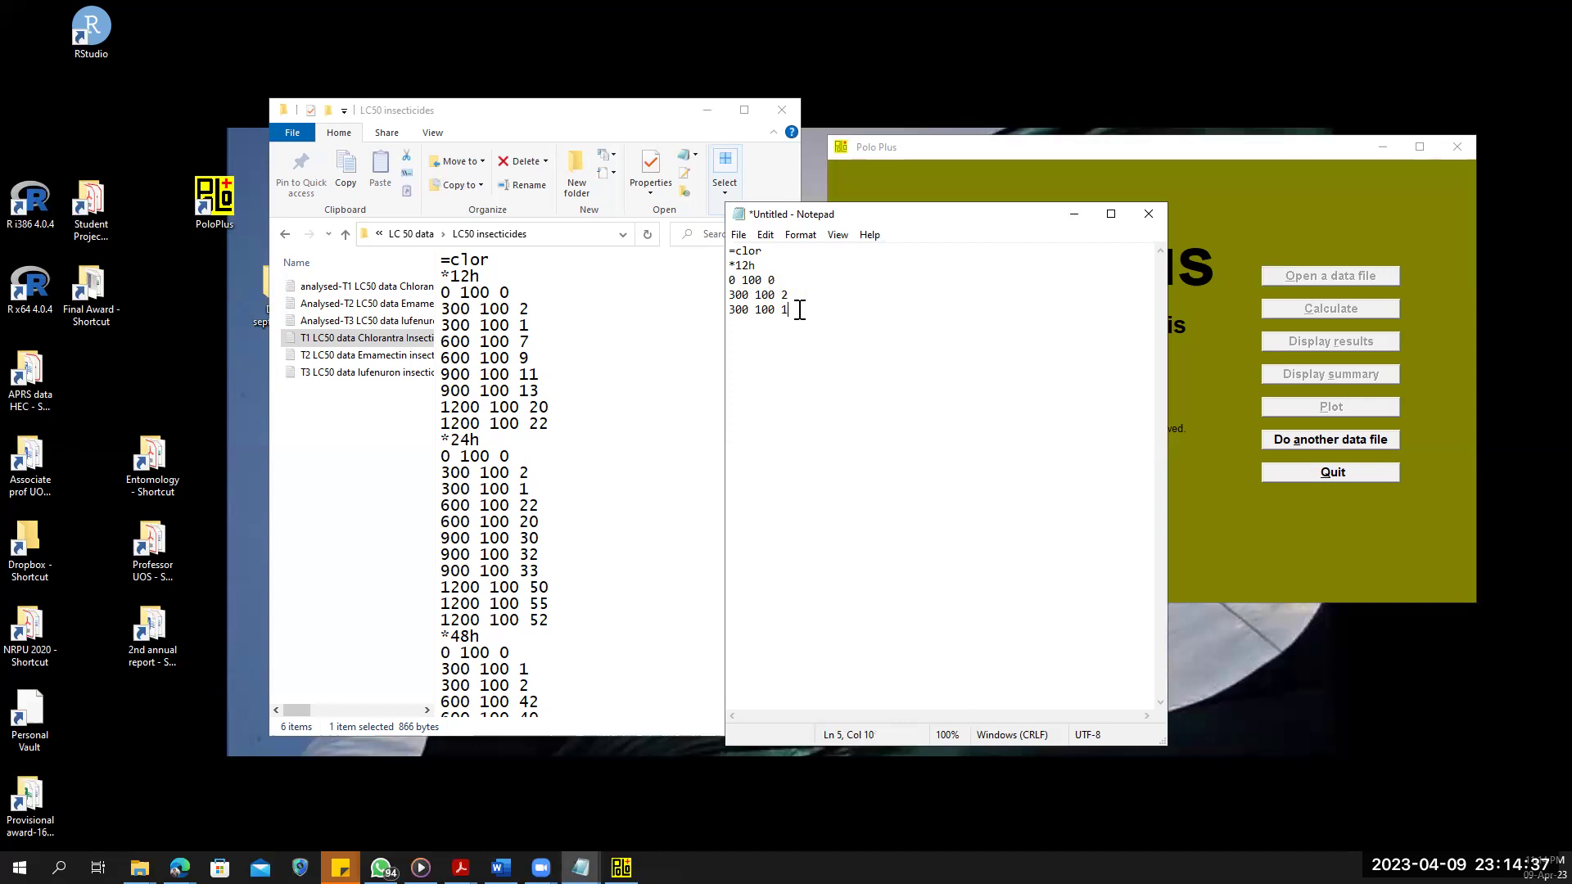
pyautogui.press('Return')
pyautogui.click(344, 343)
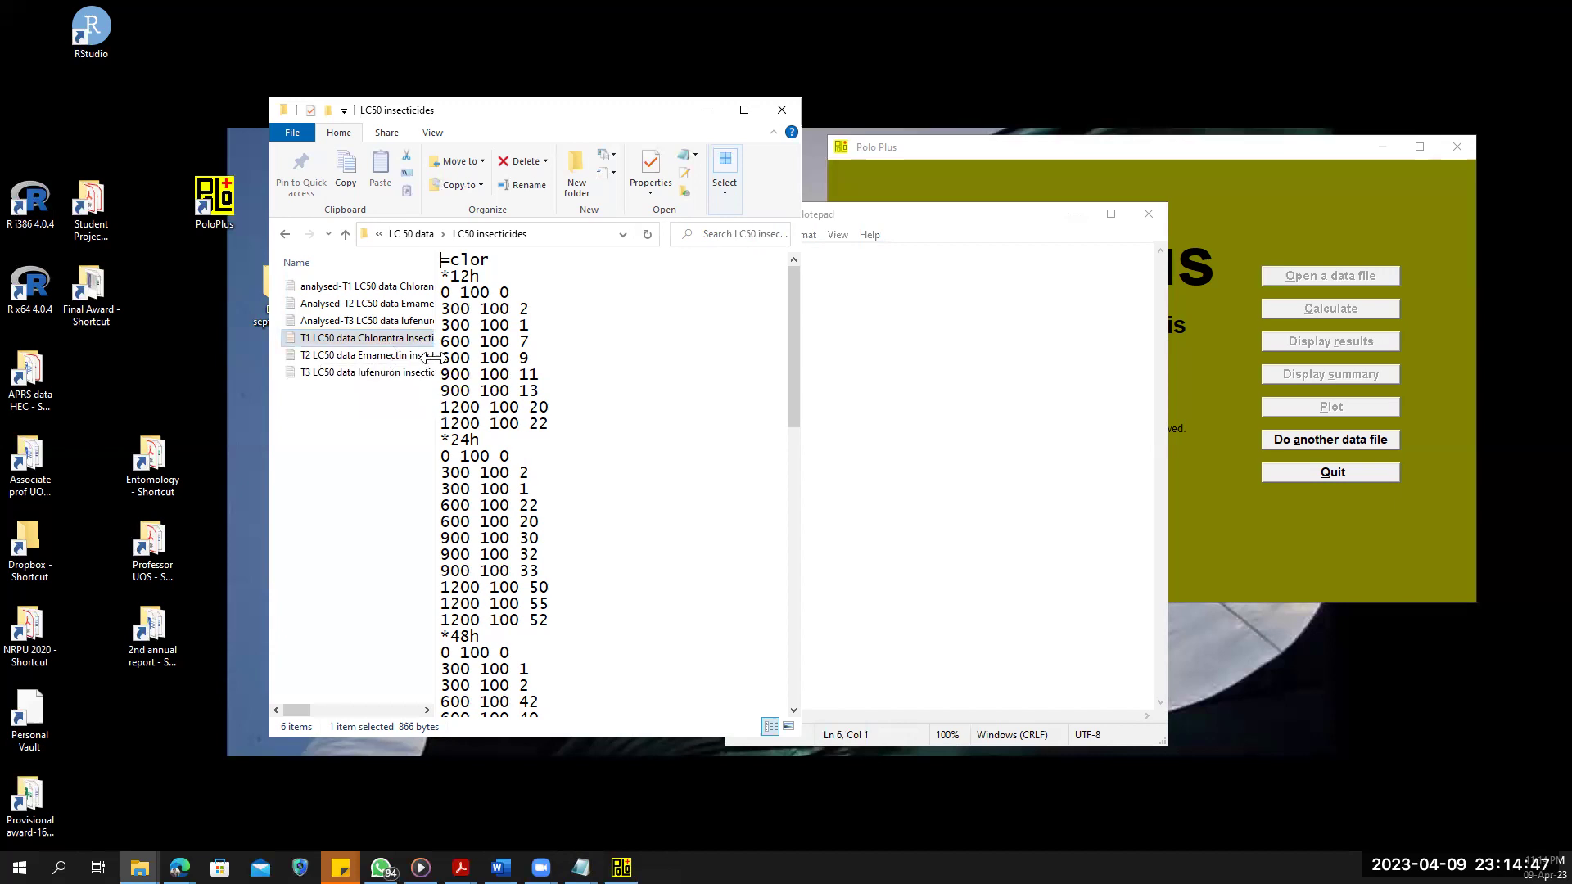
# Load T1 LC50 data Chlorantra Insecticide.txt into PoloPlus as another data file
pyautogui.click(1073, 213)
pyautogui.click(1310, 439)
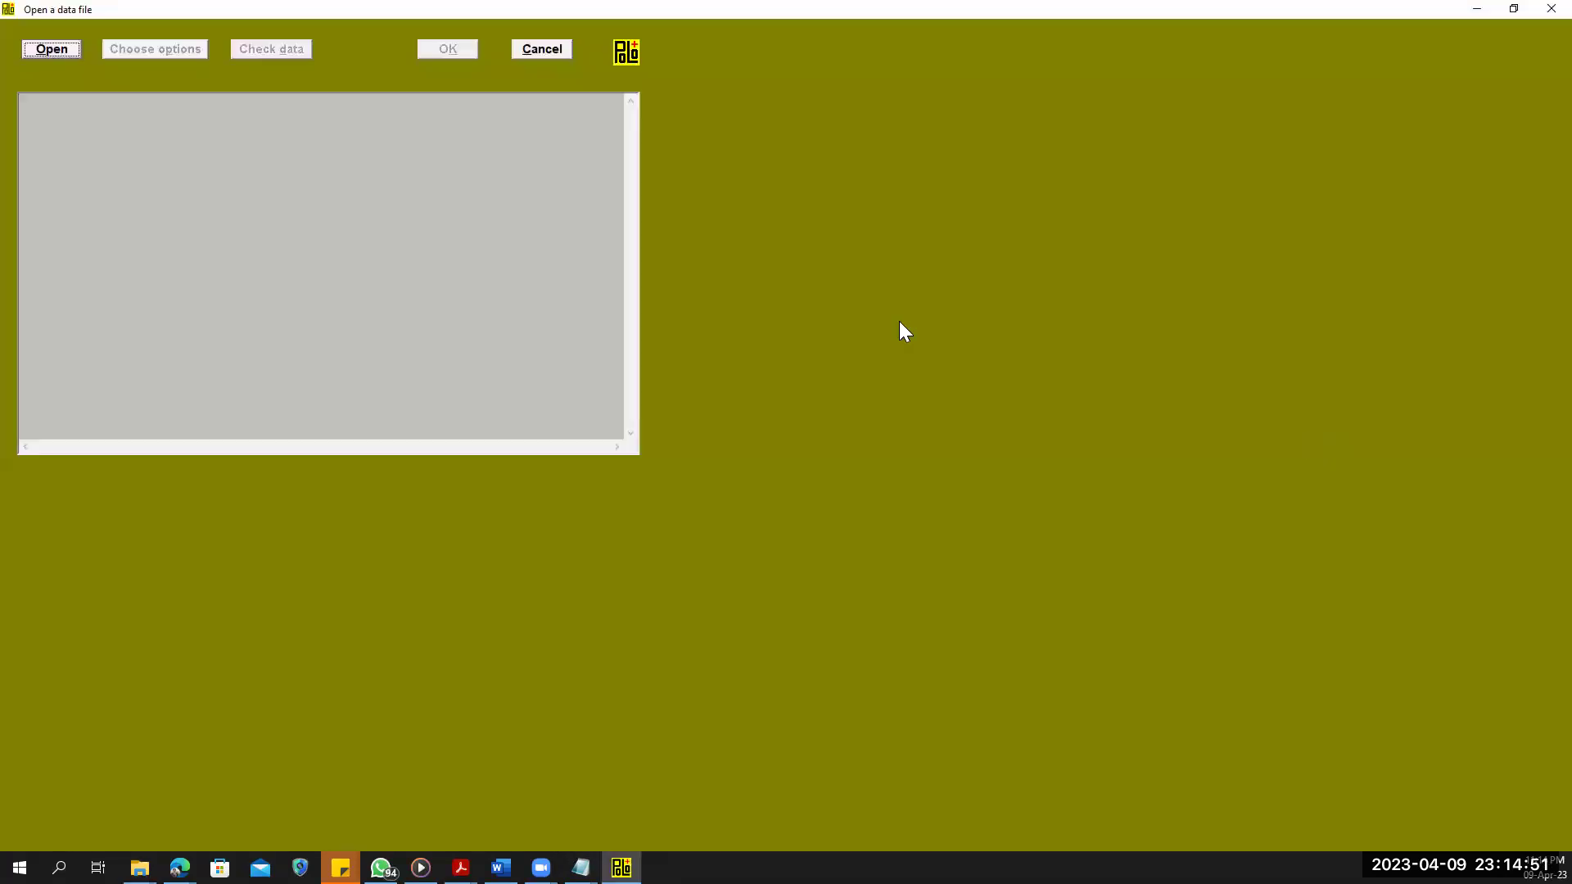
pyautogui.click(50, 52)
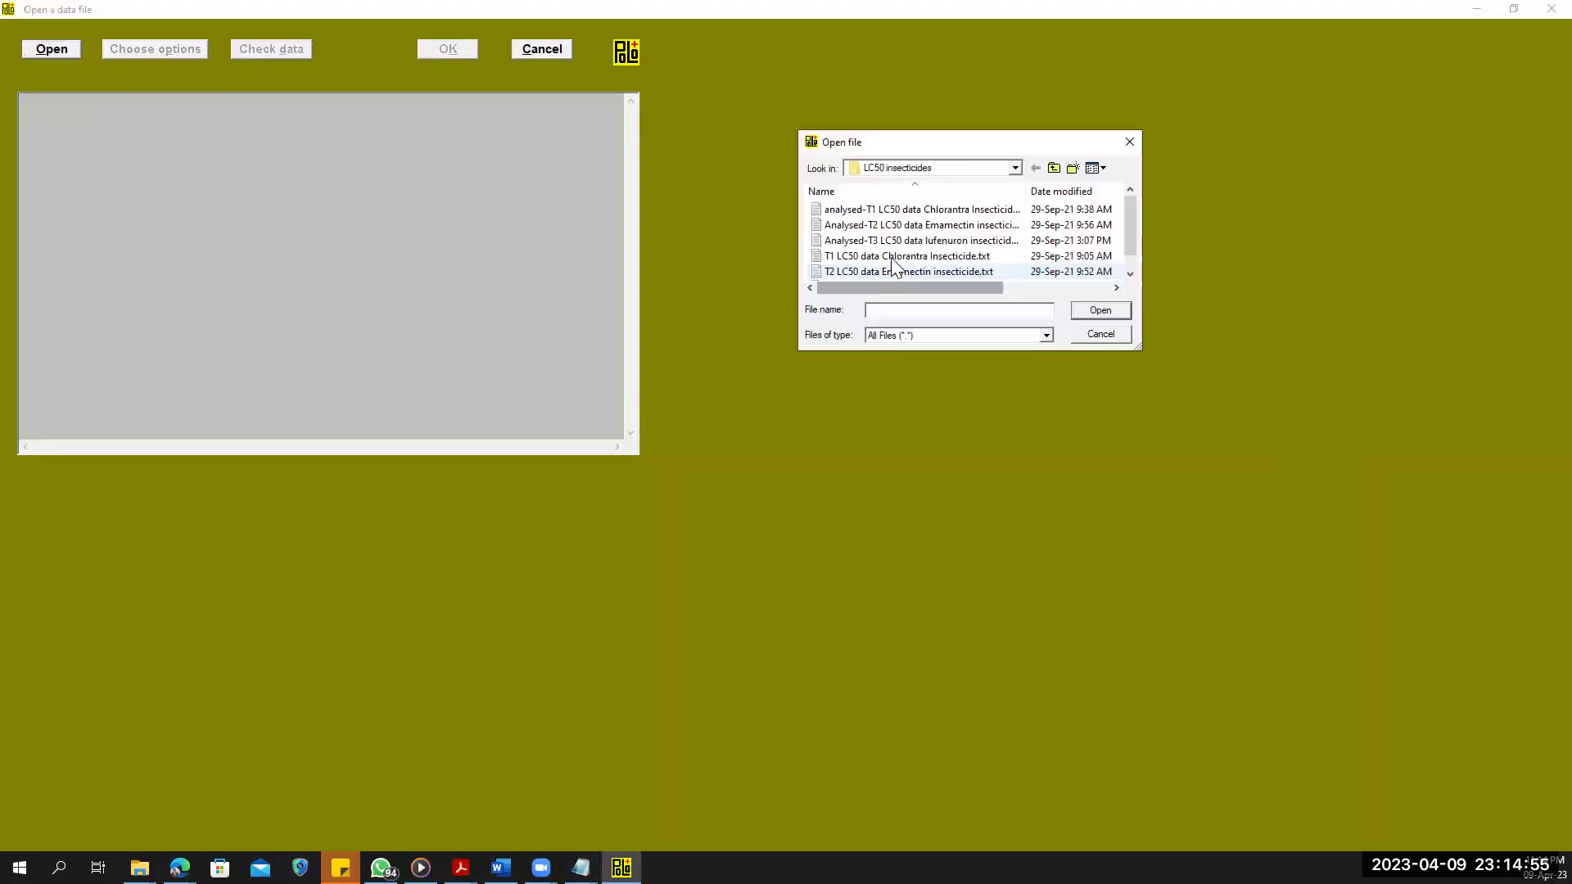
pyautogui.click(892, 257)
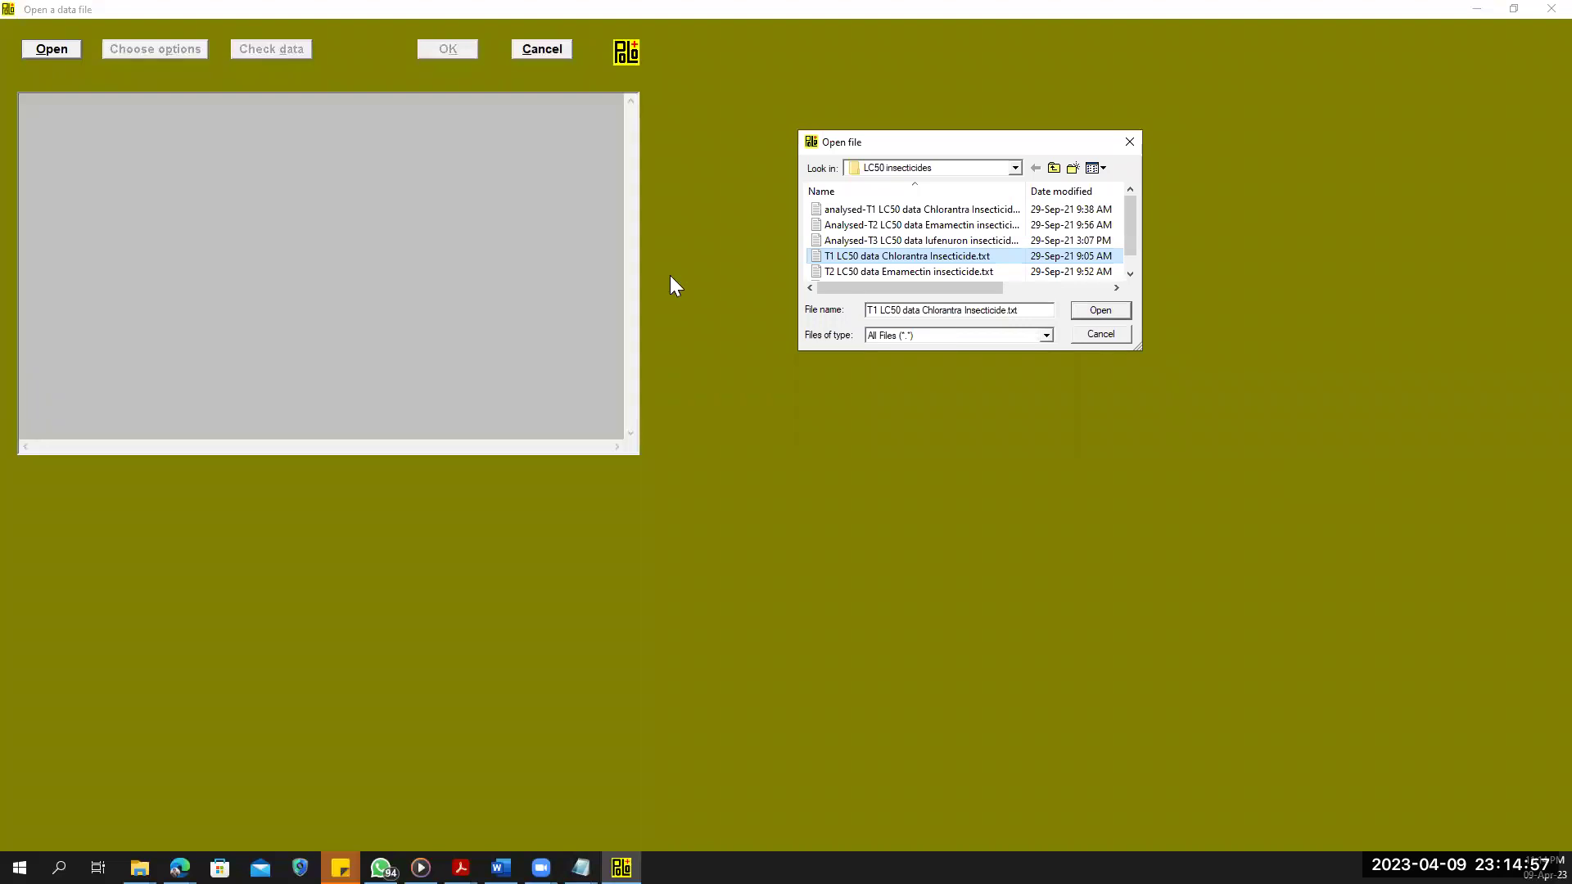
pyautogui.click(1099, 311)
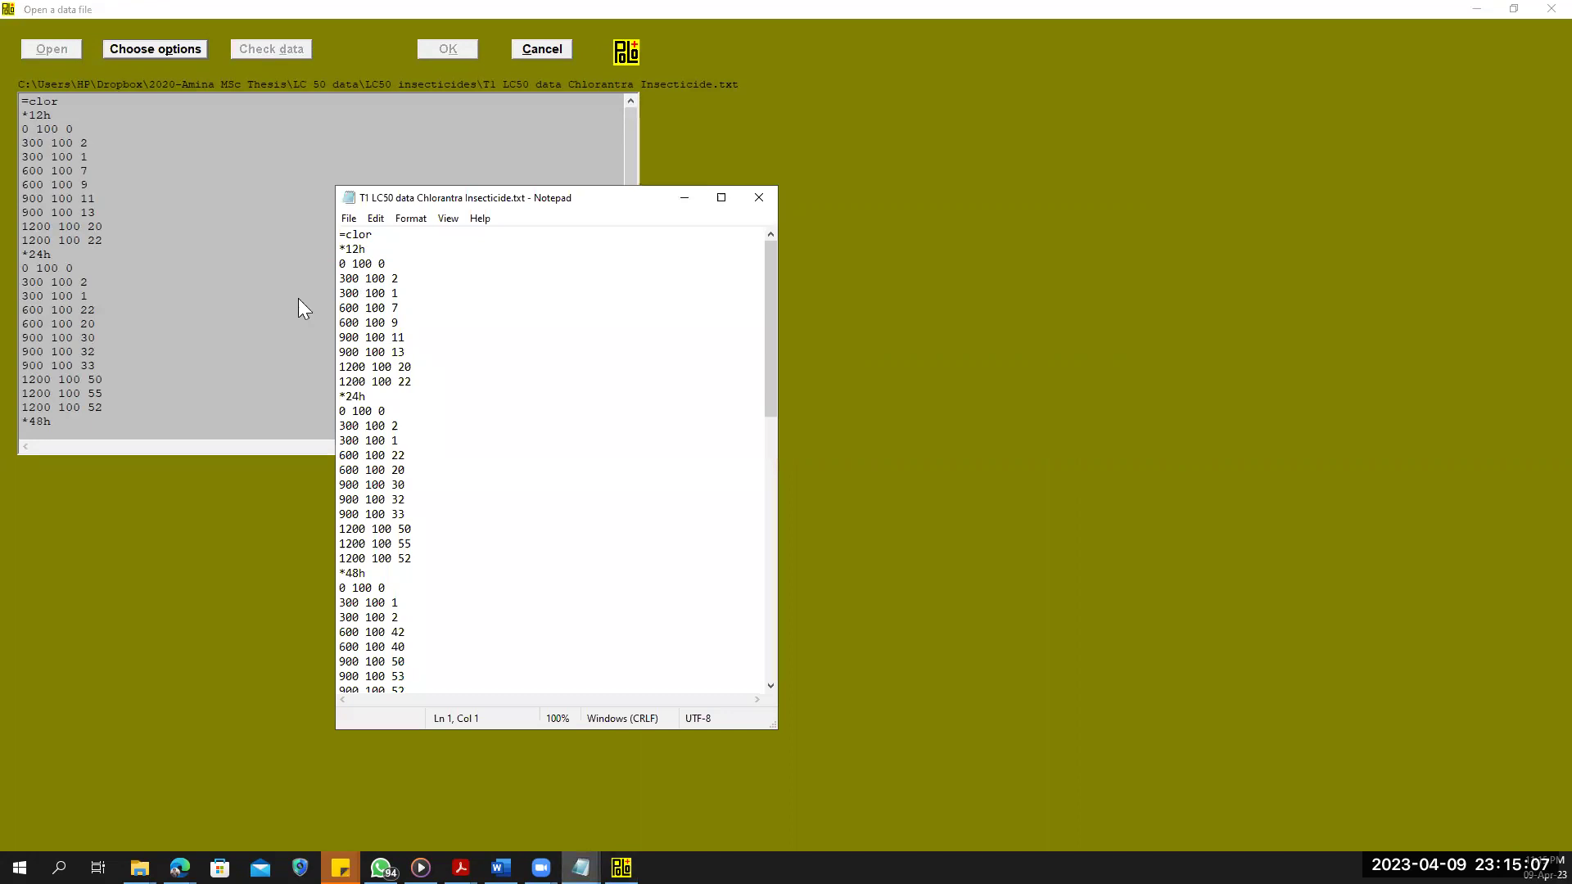
# Review the chlorantraniliprole data in Notepad, minimize it, and bring up PoloPlus's analysis options
pyautogui.scroll(-9, 120, 303)
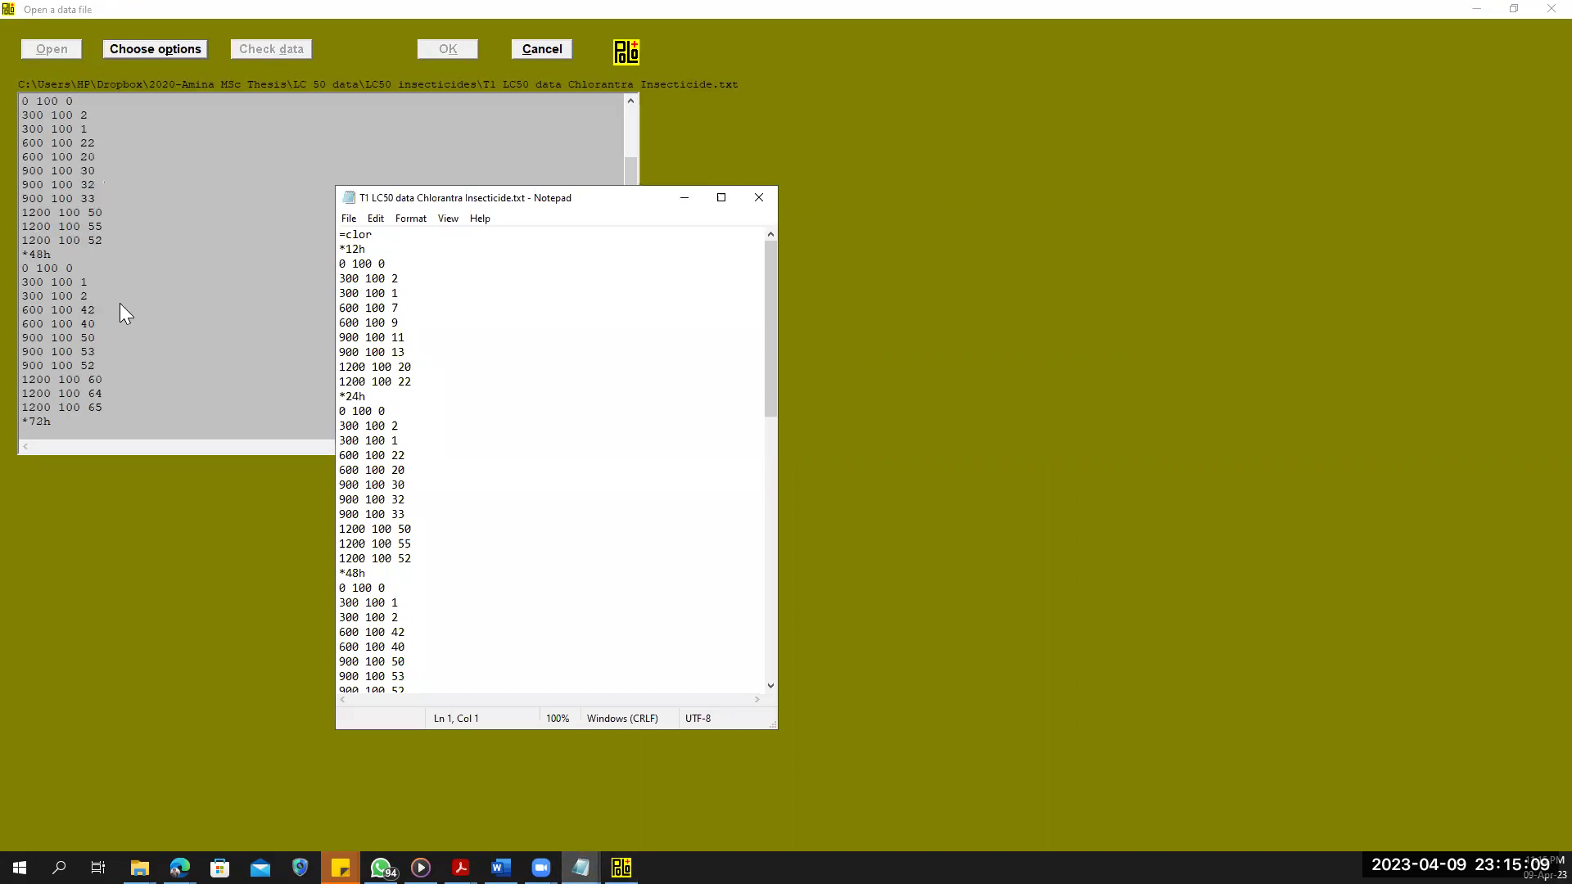
pyautogui.scroll(-15, 123, 340)
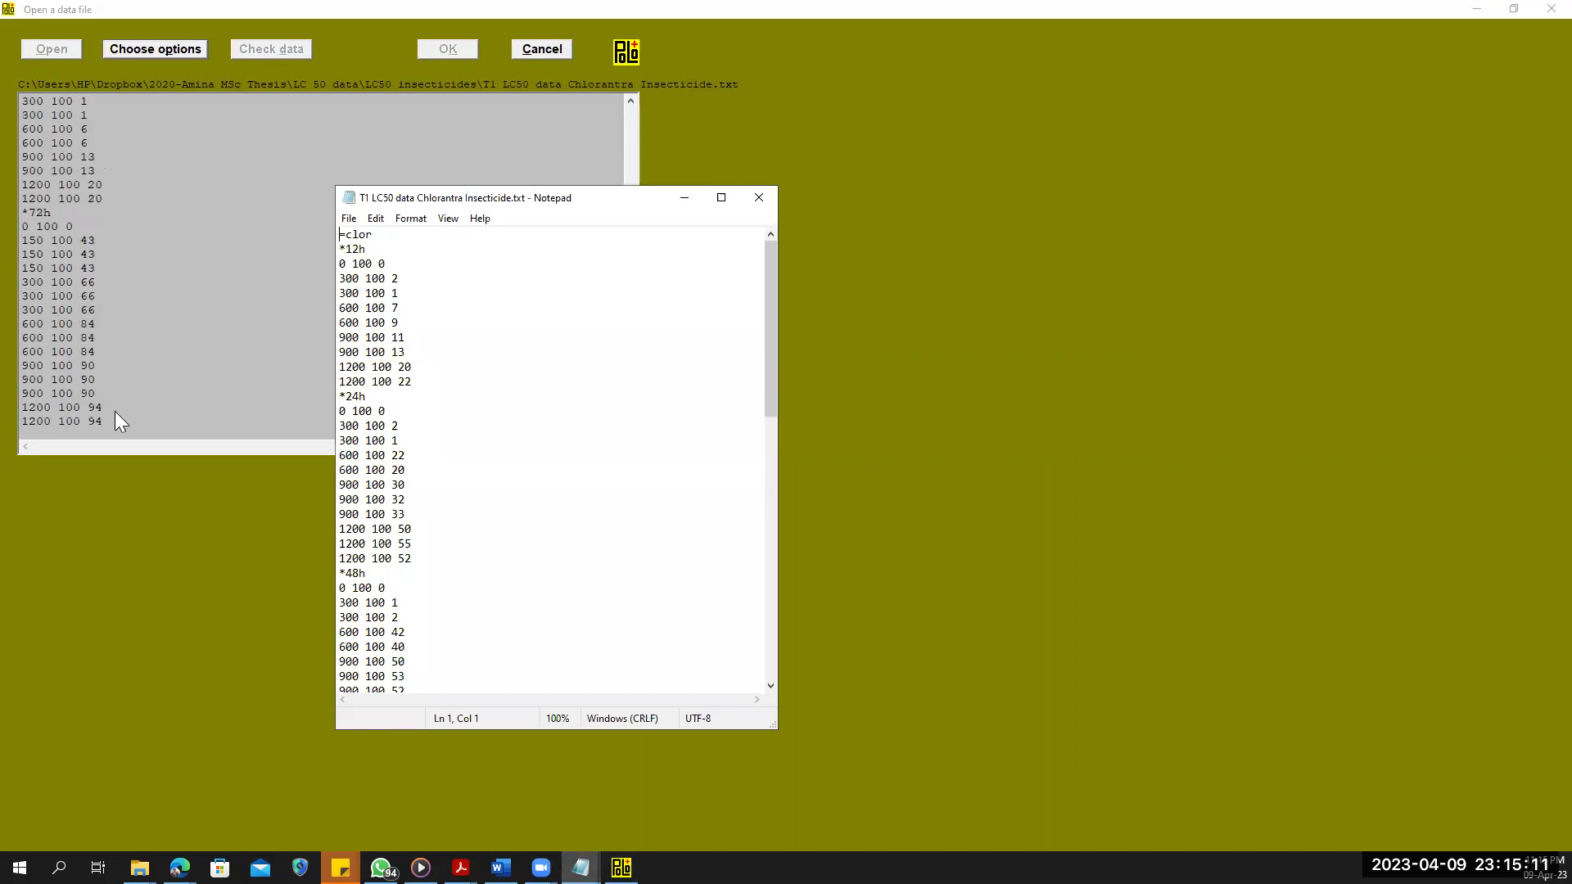
pyautogui.scroll(-16, 433, 654)
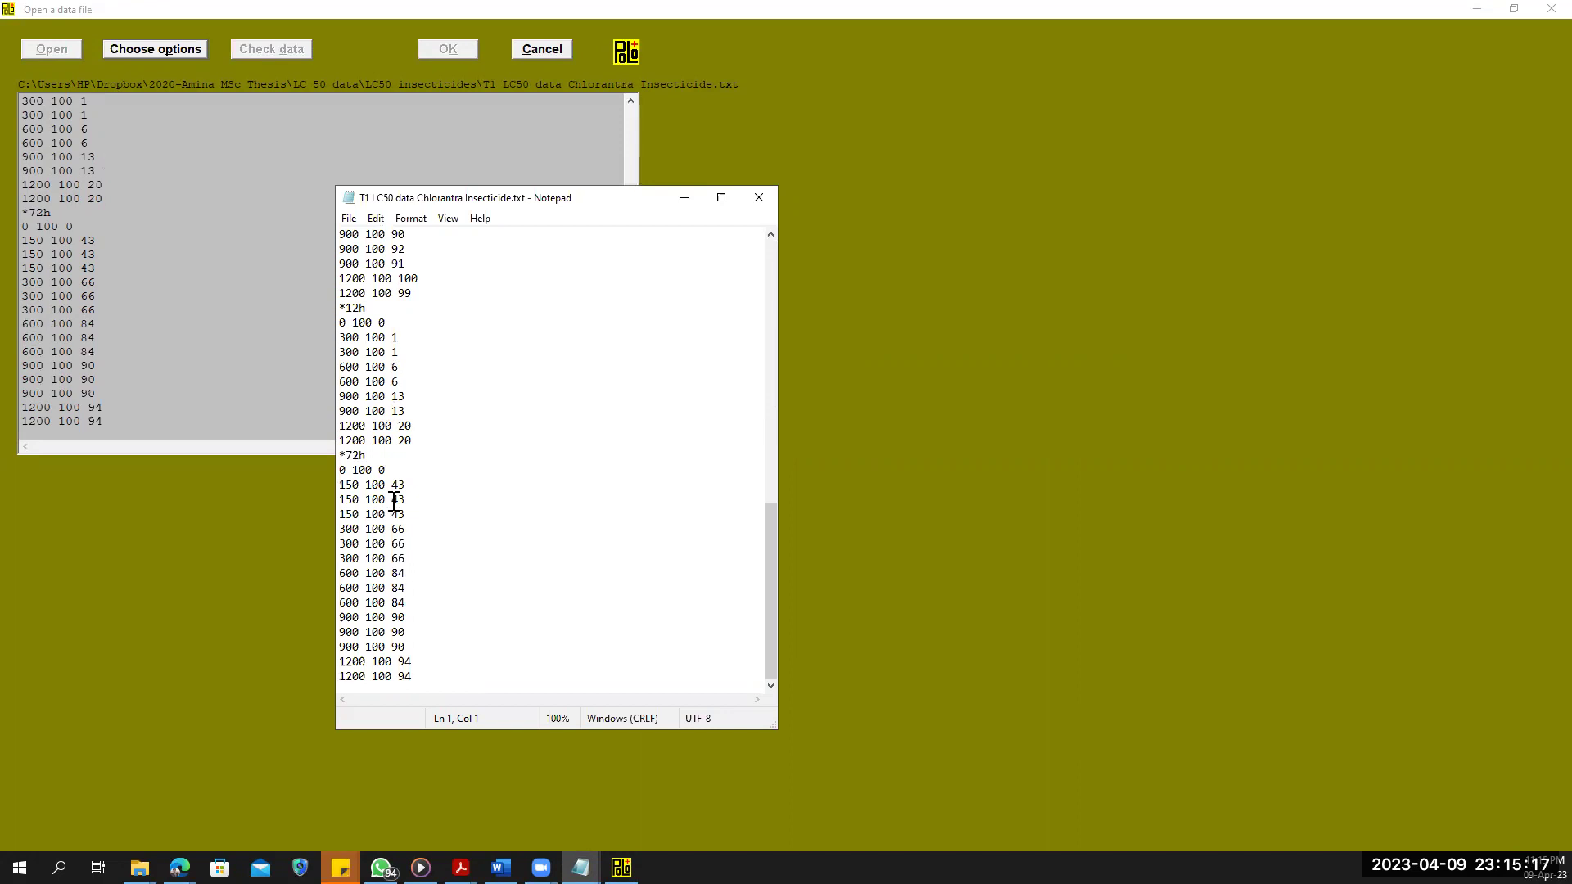
pyautogui.scroll(3, 394, 503)
pyautogui.scroll(6, 394, 503)
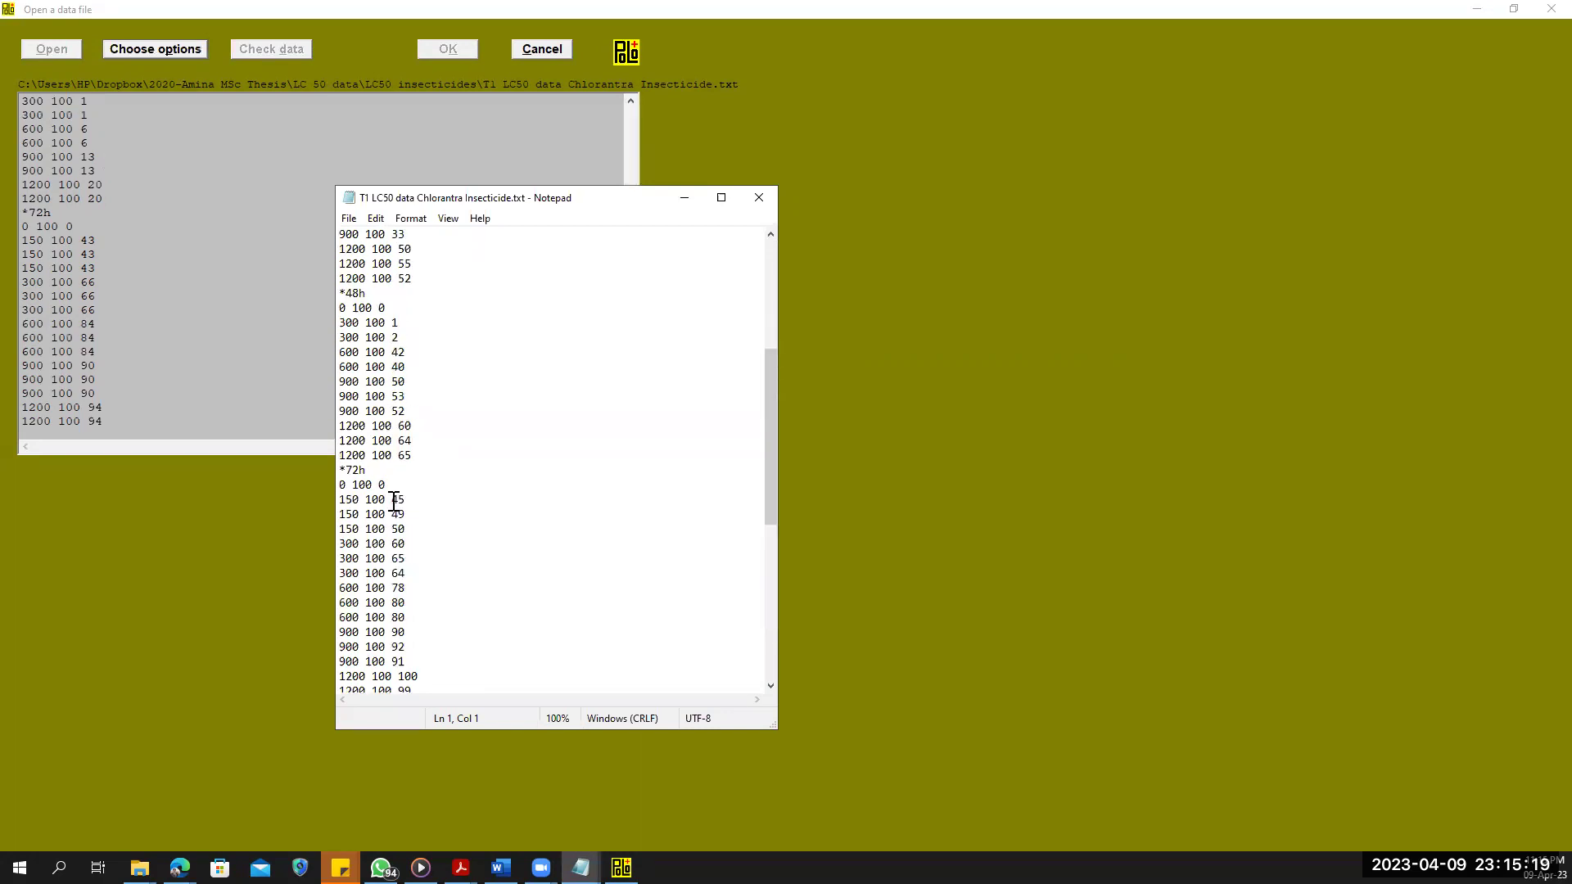
pyautogui.scroll(6, 393, 501)
pyautogui.scroll(-1, 459, 416)
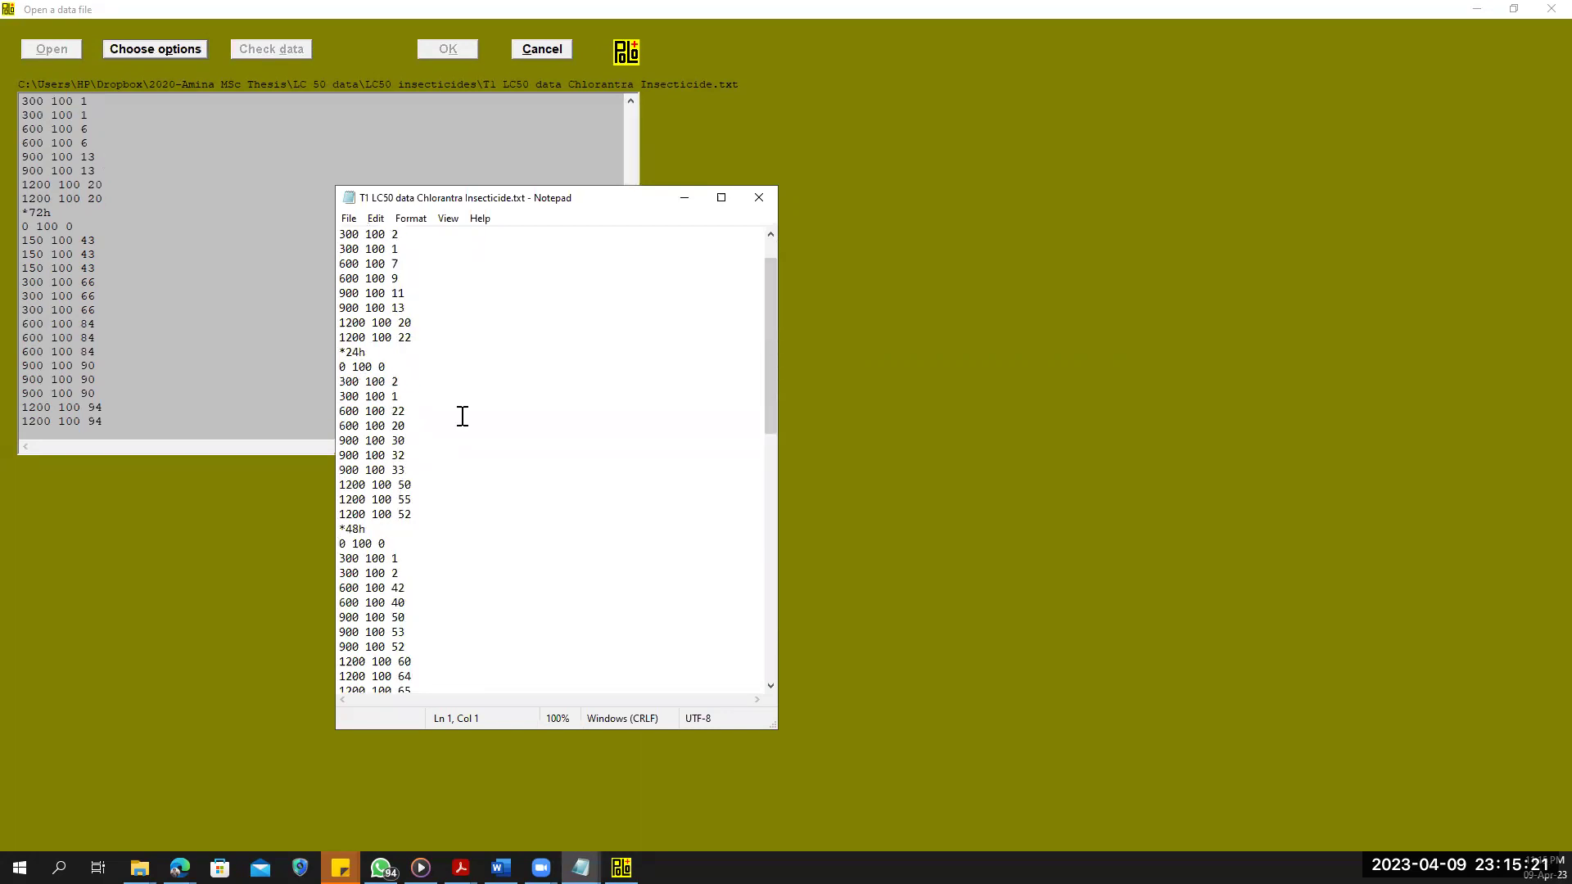
pyautogui.scroll(-3, 456, 422)
pyautogui.scroll(4, 456, 426)
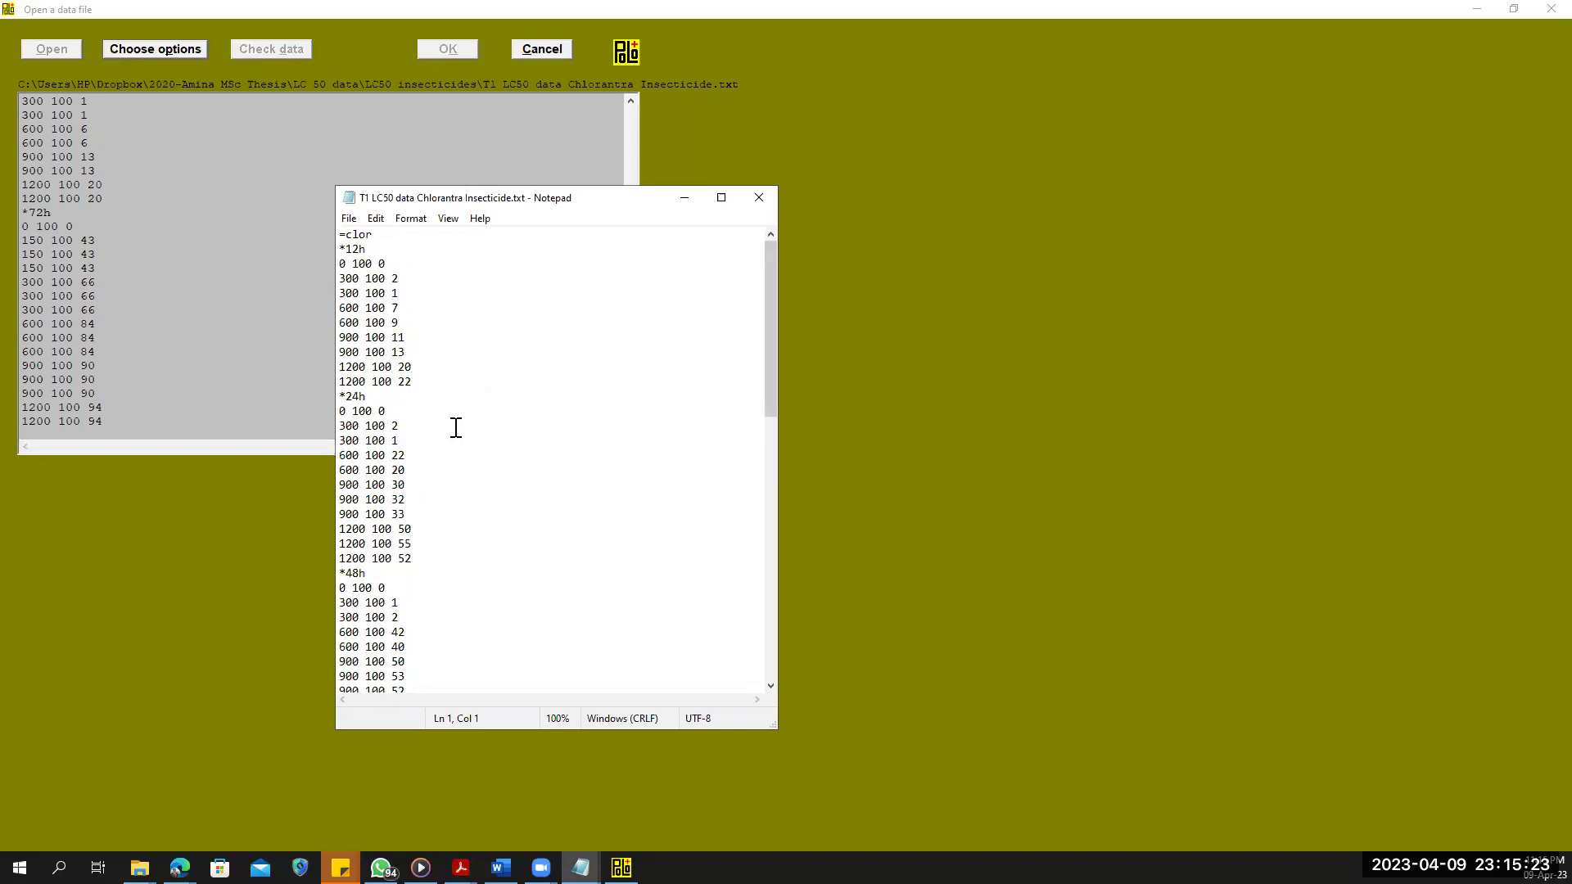
pyautogui.scroll(-4, 456, 427)
pyautogui.scroll(-3, 456, 427)
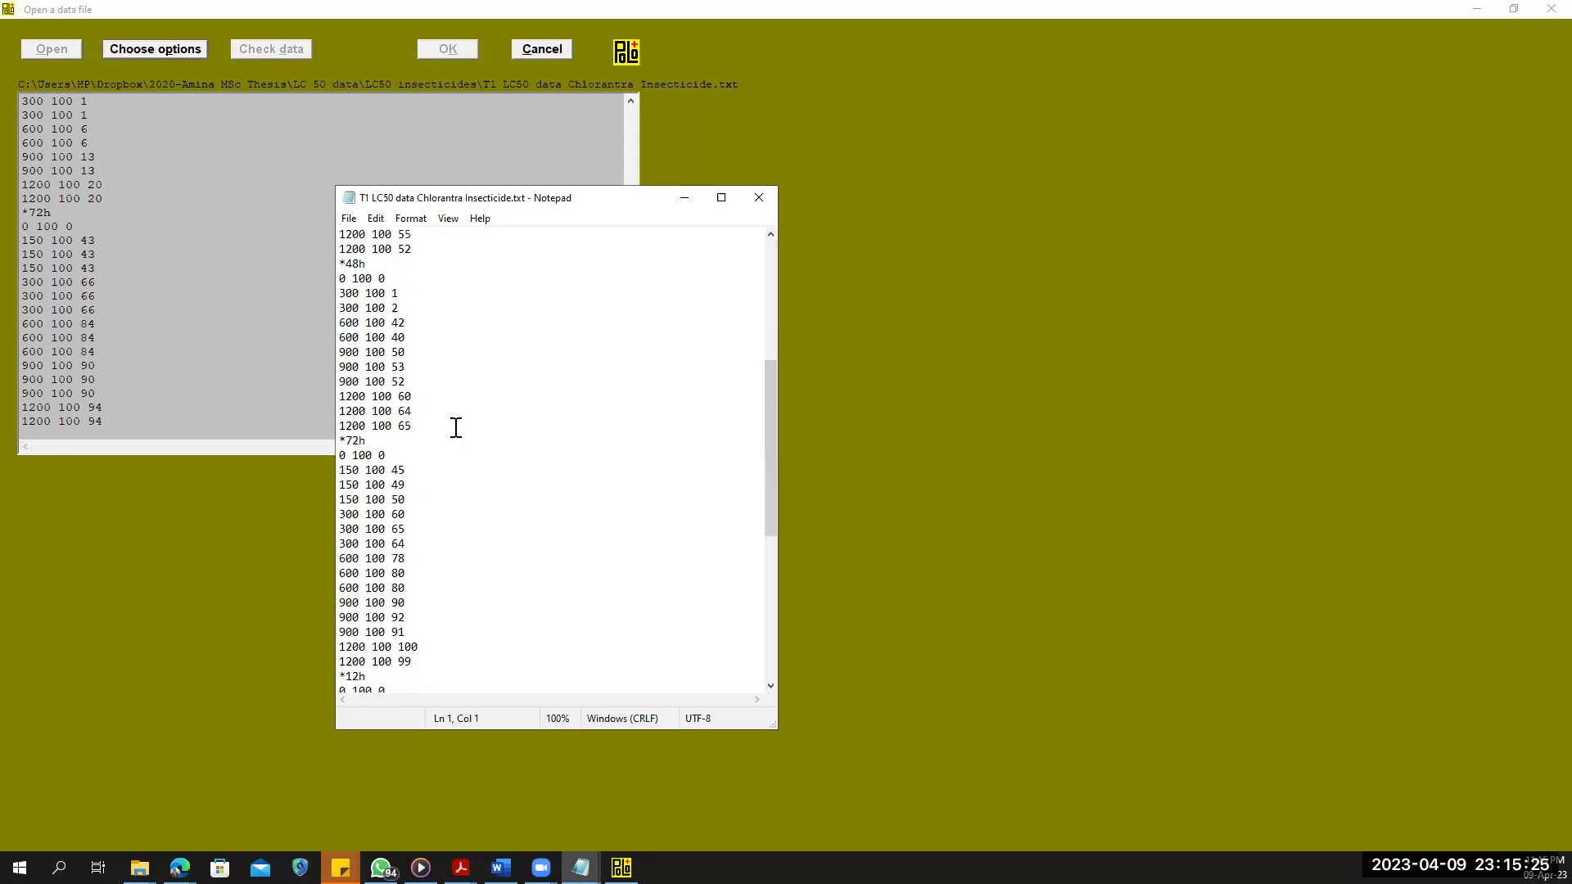
pyautogui.scroll(-4, 456, 428)
pyautogui.scroll(-5, 456, 427)
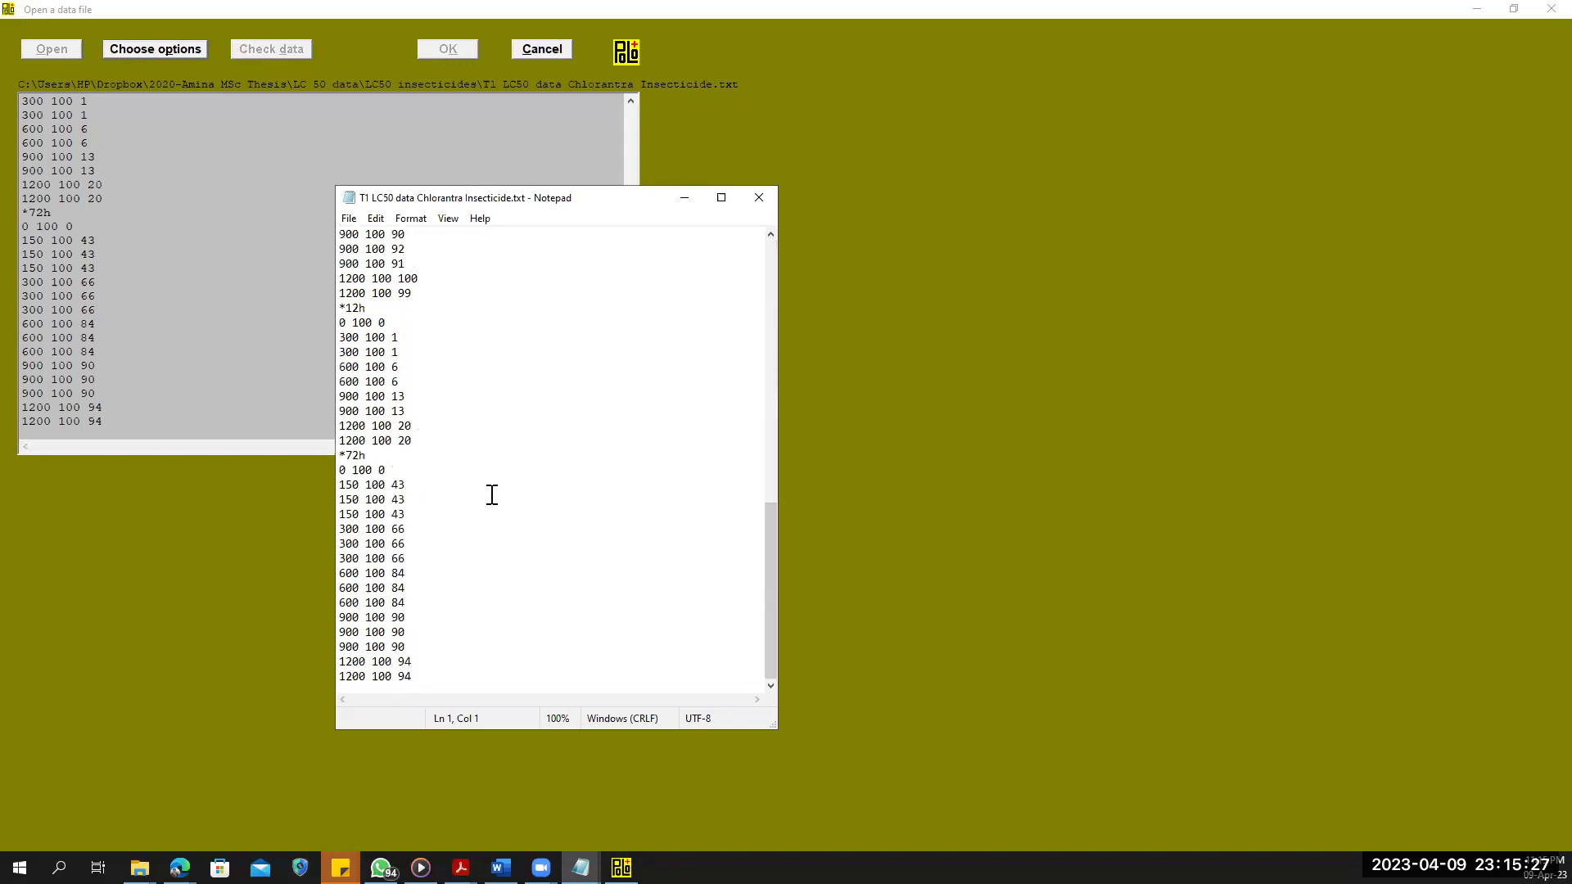
pyautogui.scroll(9, 396, 491)
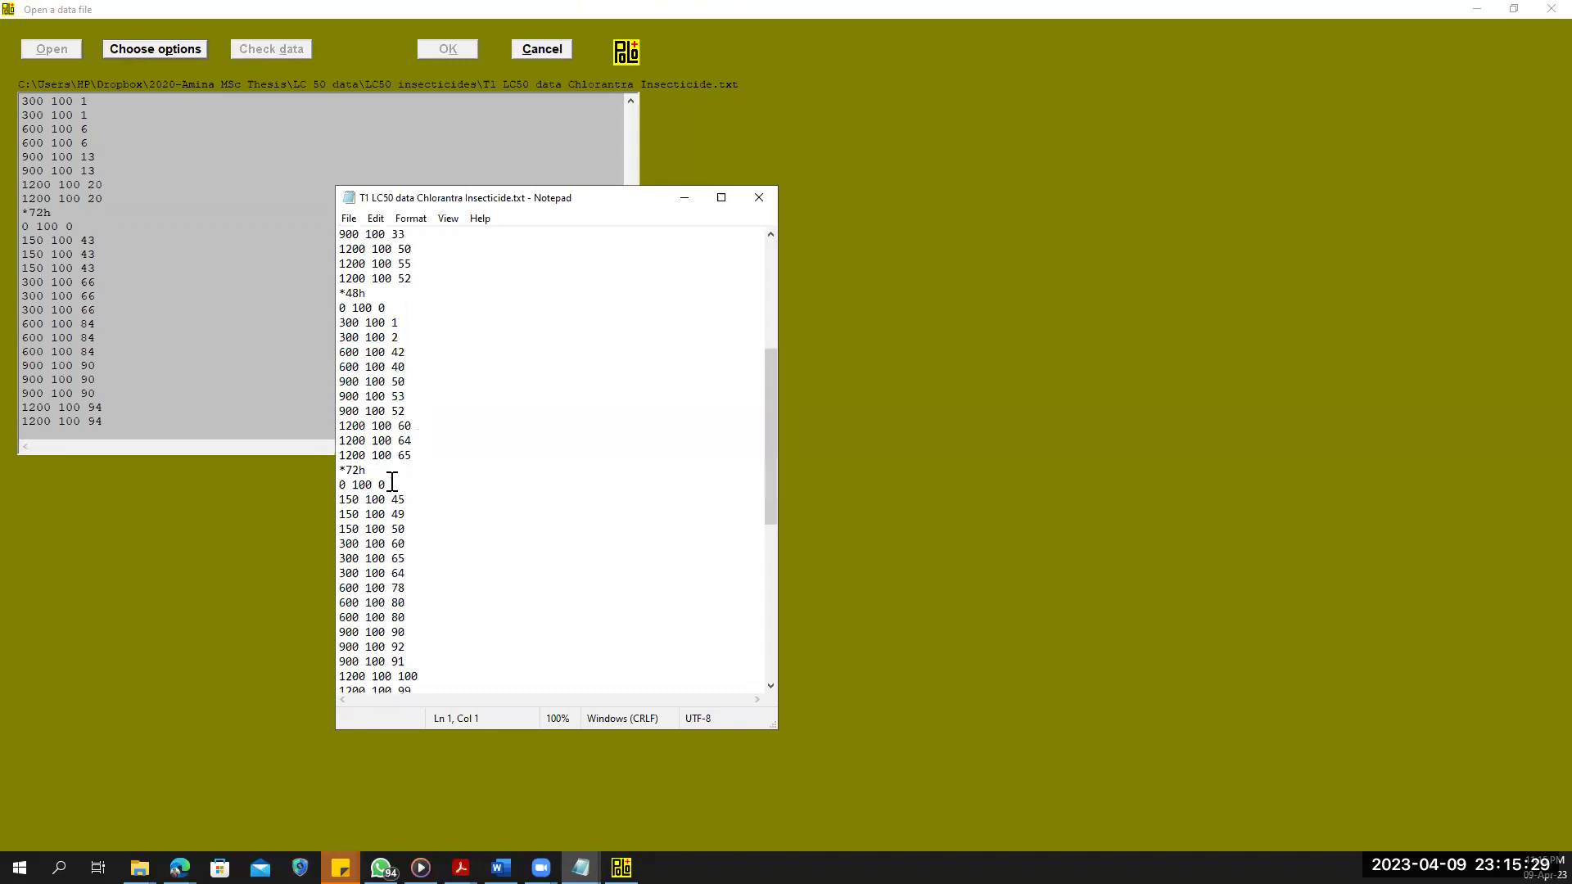
pyautogui.click(686, 198)
pyautogui.click(160, 46)
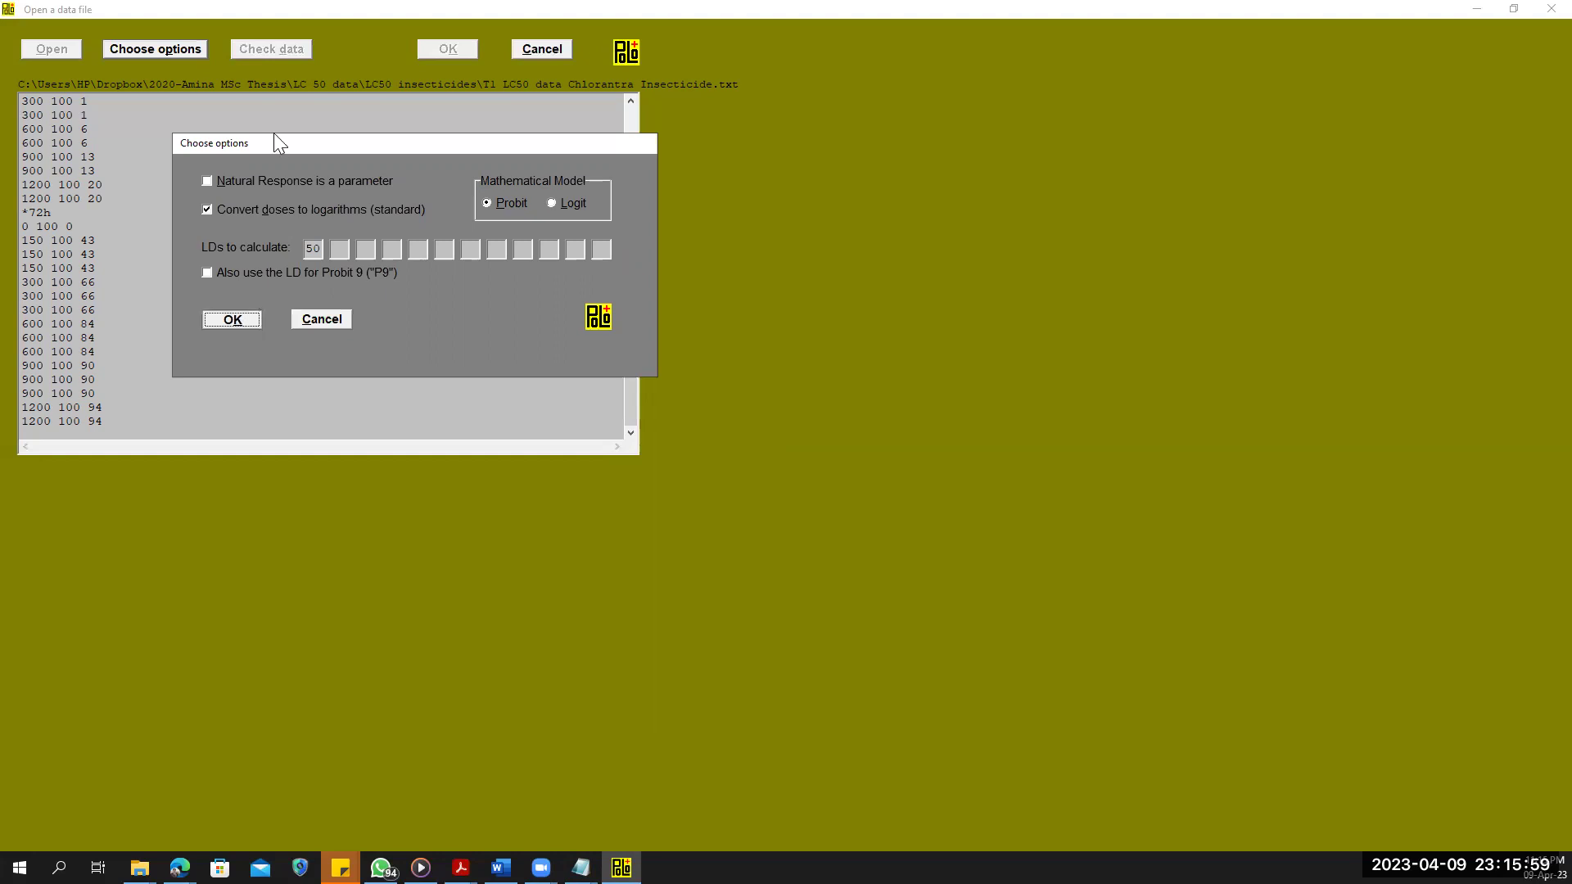
# Accept the Probit LD 50 options and check the data file, confirming no errors
pyautogui.press('Return')
pyautogui.click(269, 47)
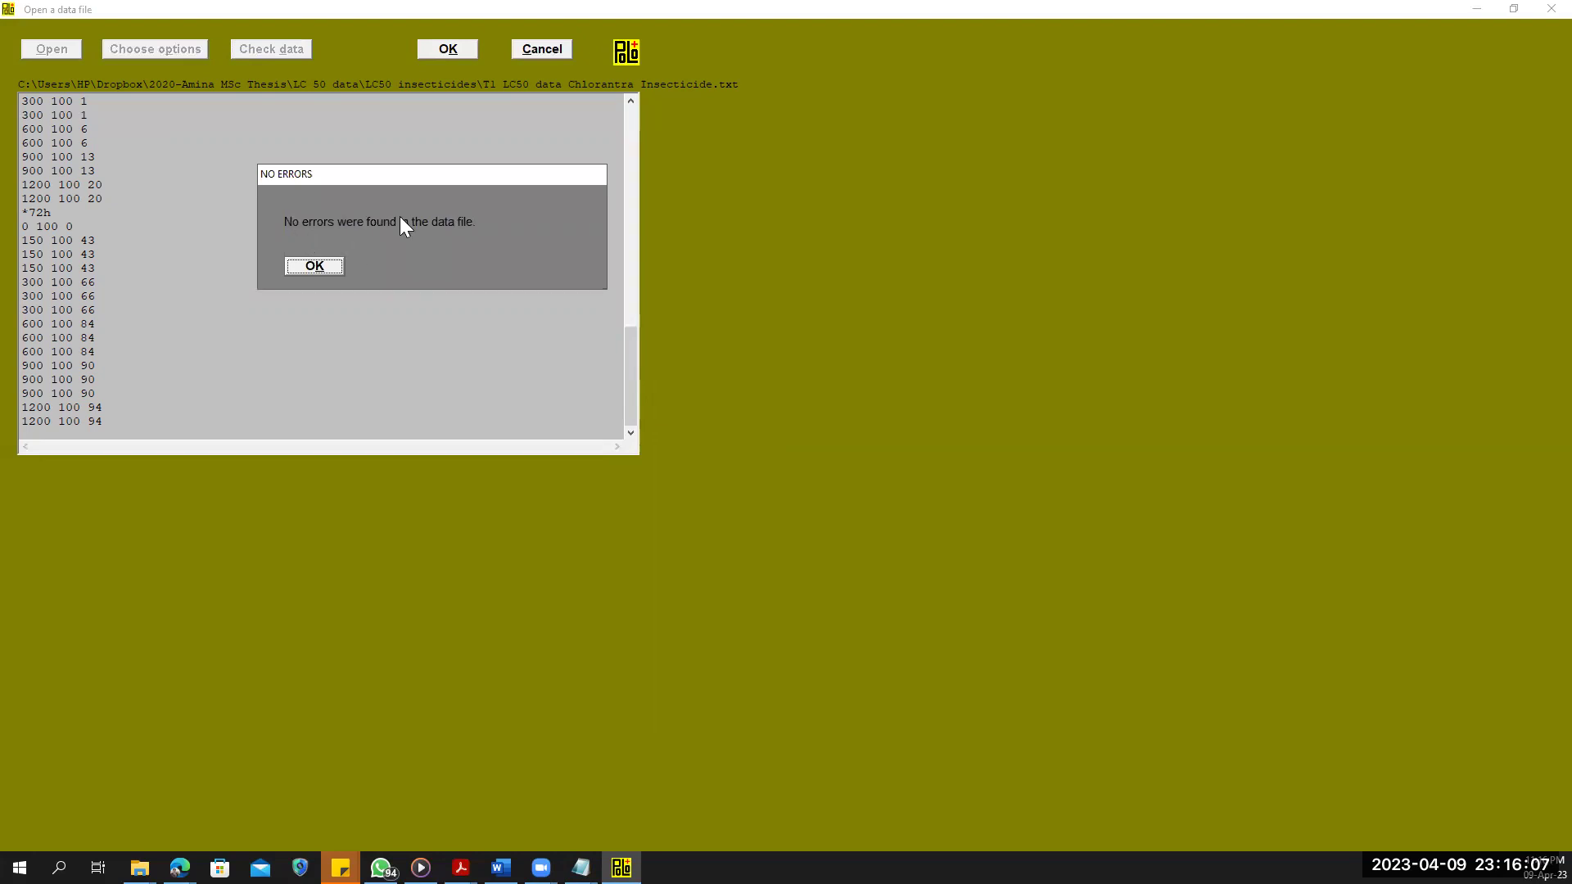
pyautogui.click(325, 264)
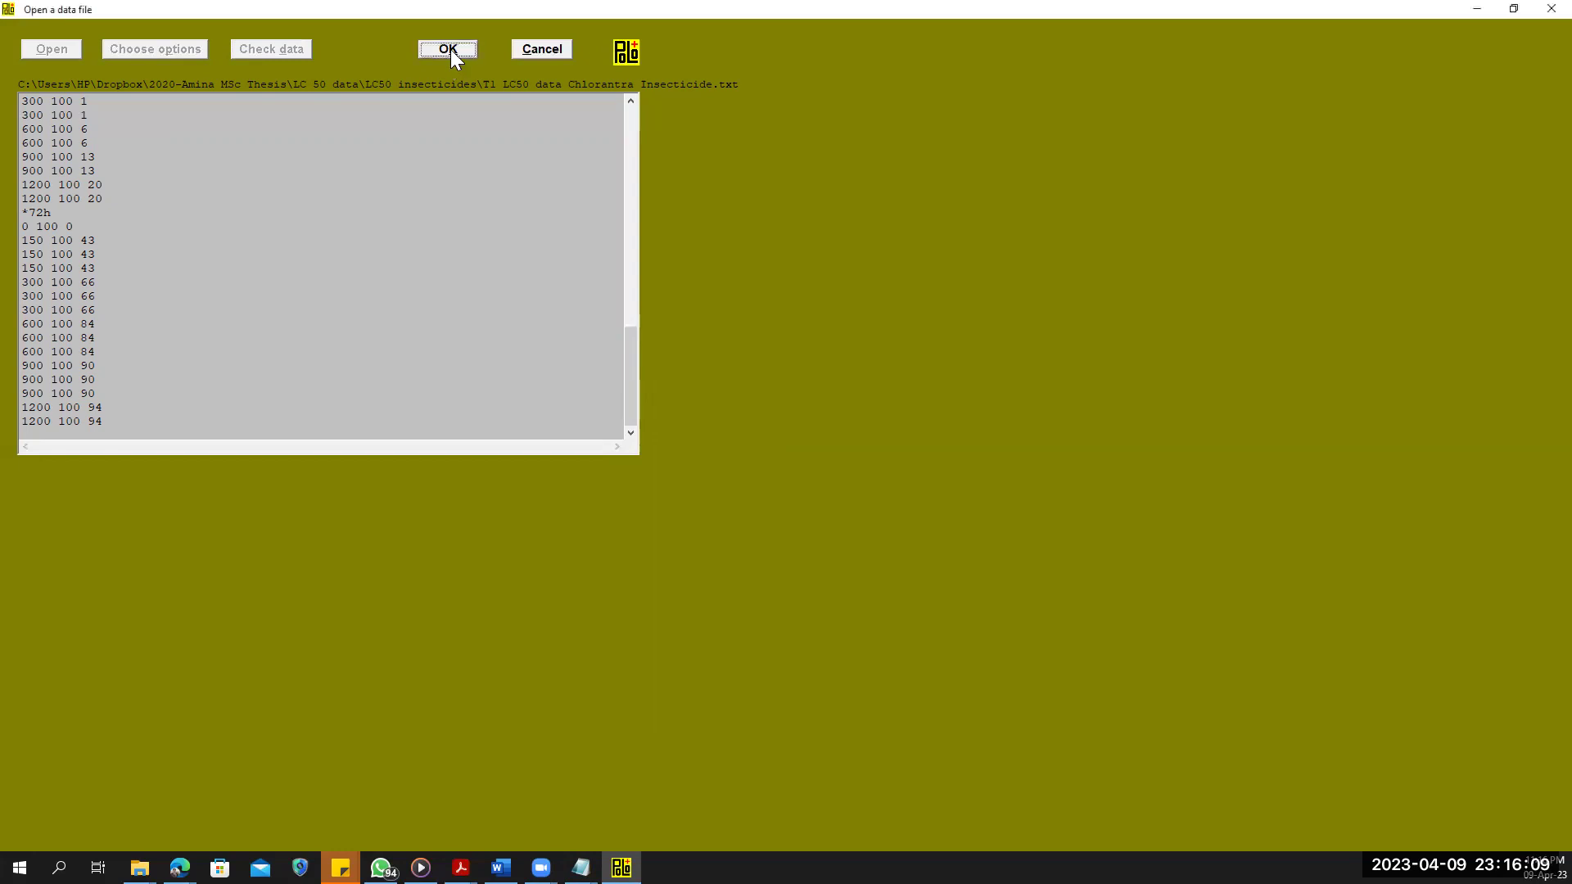
pyautogui.press('Return')
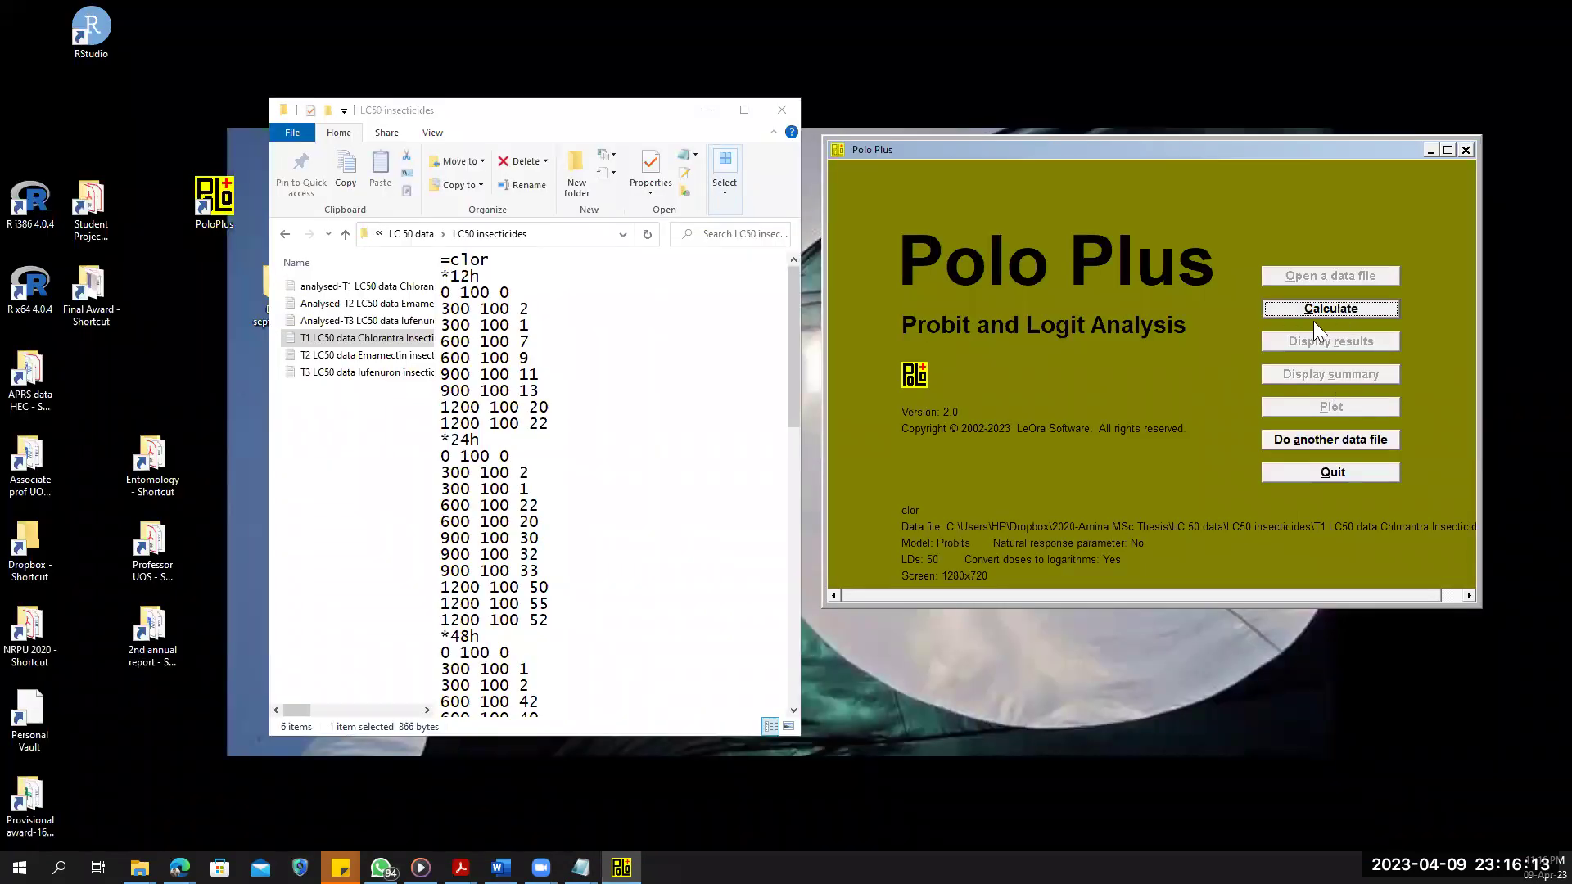
# Run the probit calculation and show the results in Results.txt
pyautogui.click(1325, 303)
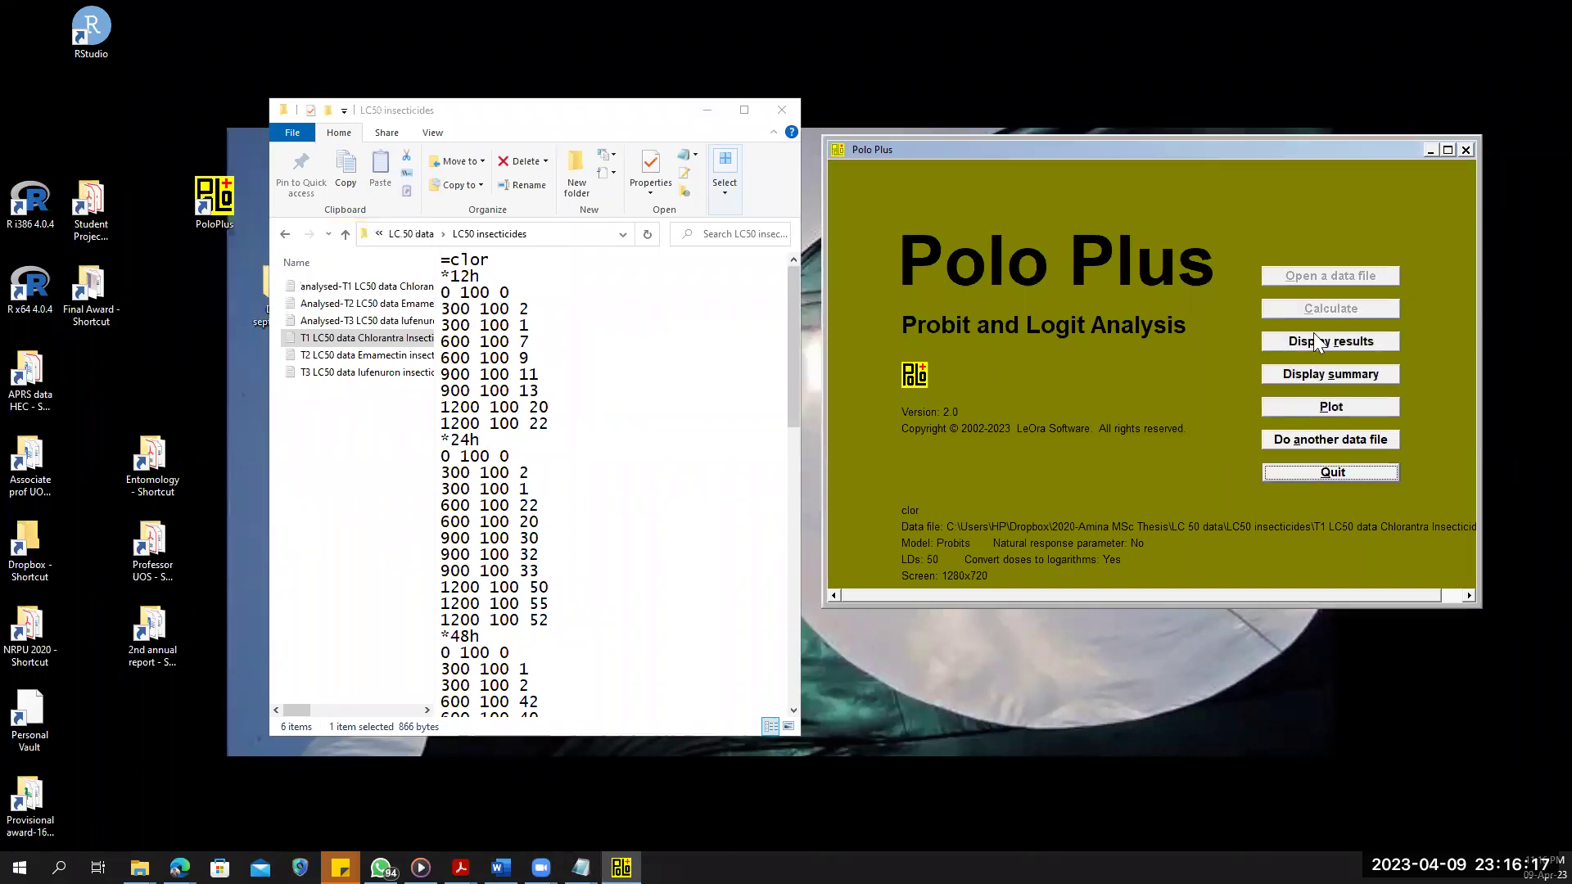
pyautogui.click(1310, 407)
pyautogui.click(1330, 348)
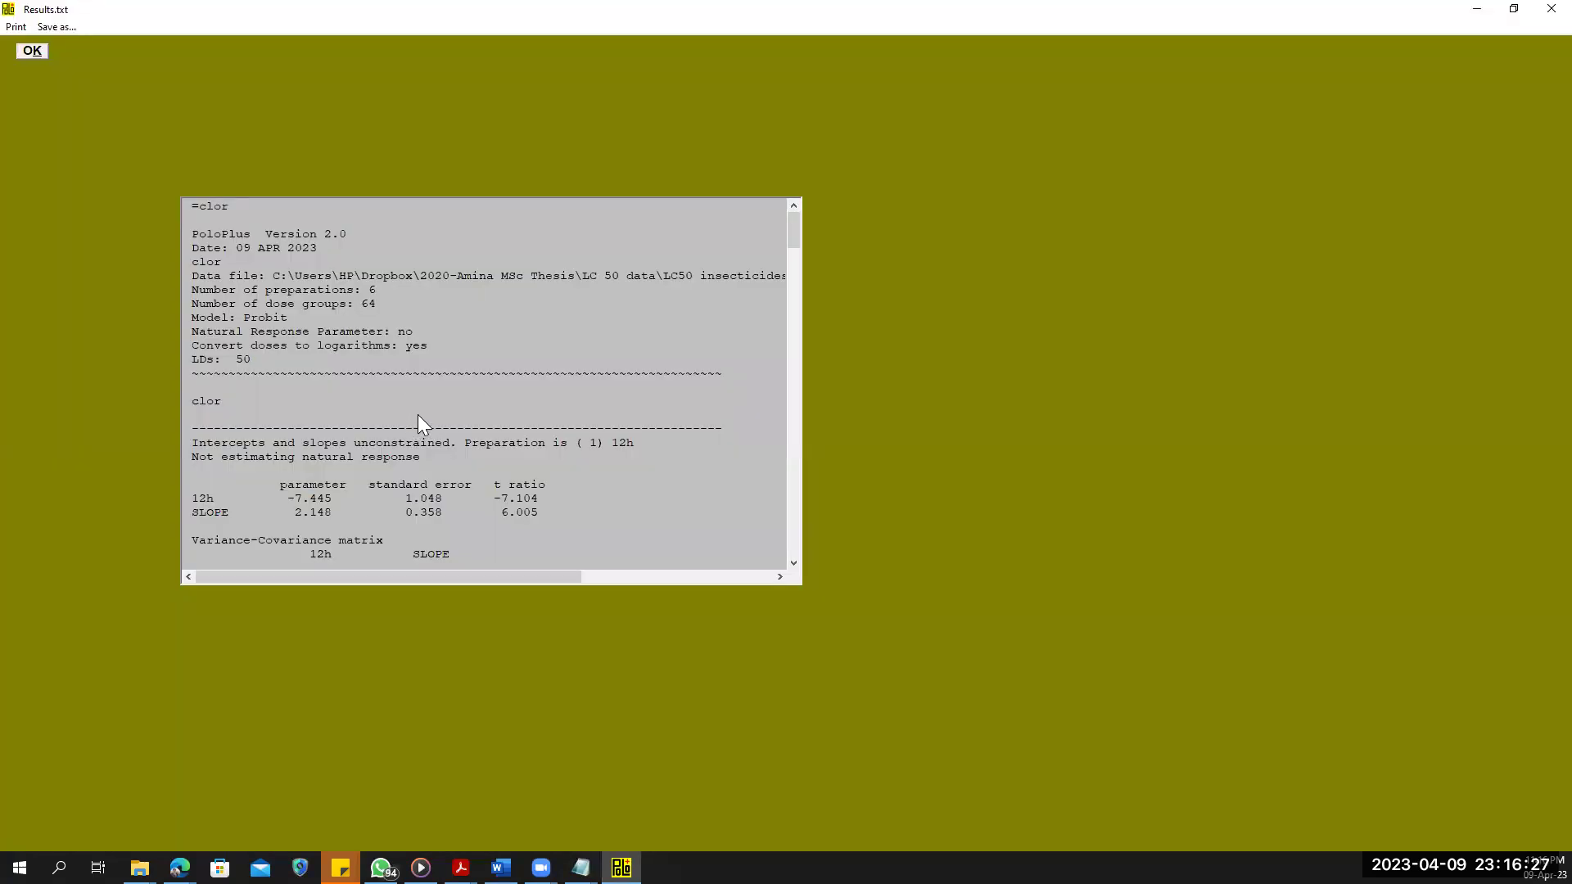
# Scroll Results.txt to the 72h LD50 of 180.356, chi-square 20.614 and the hypothesis tests
pyautogui.scroll(-7, 435, 401)
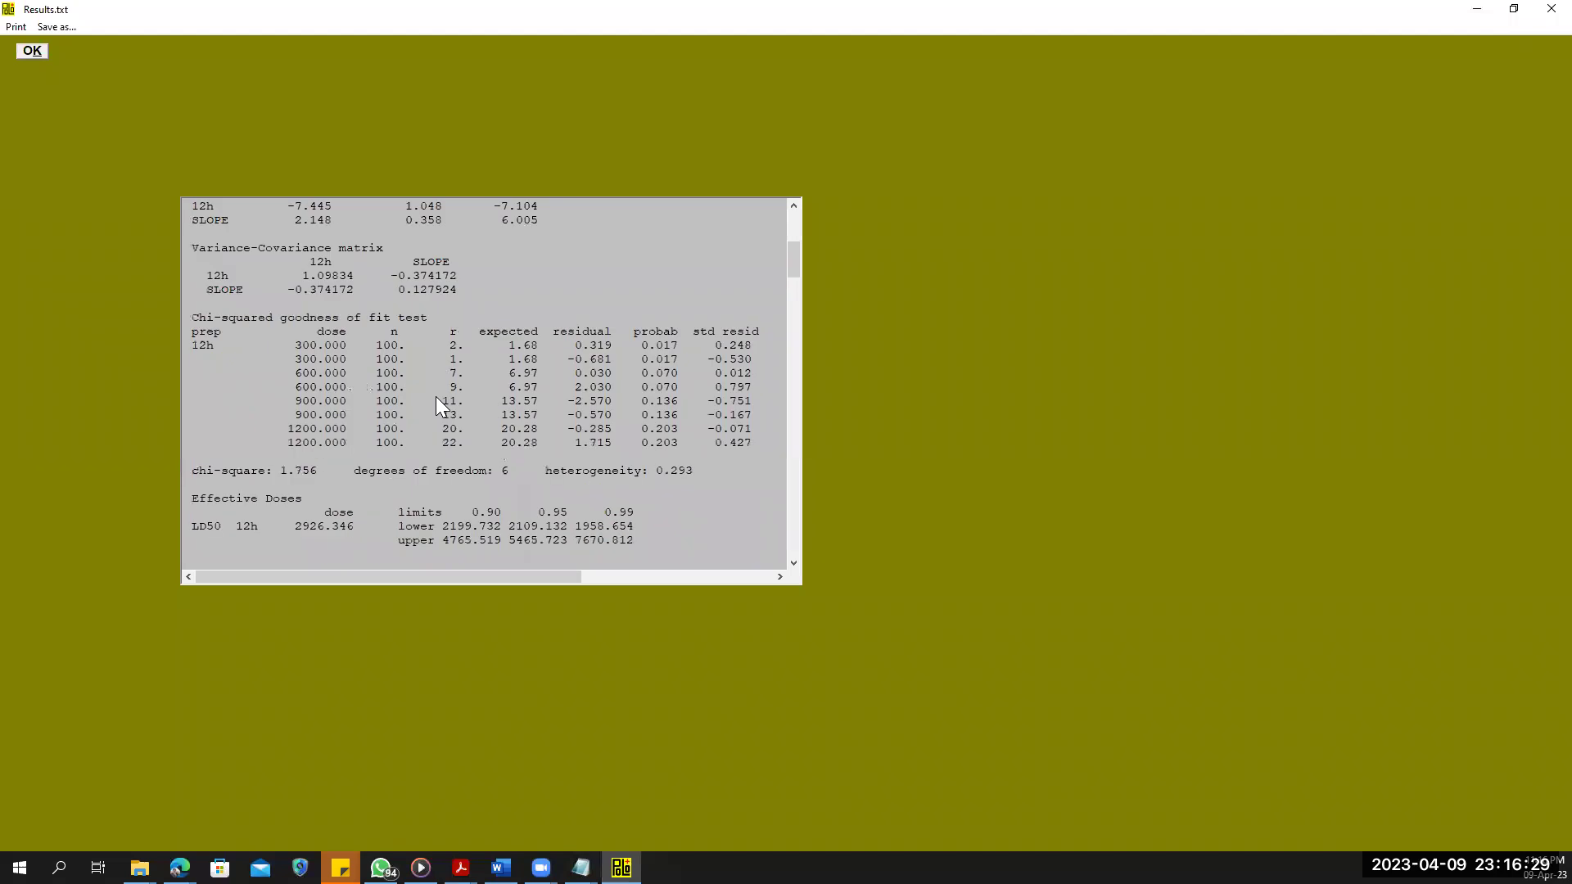
pyautogui.scroll(-2, 396, 436)
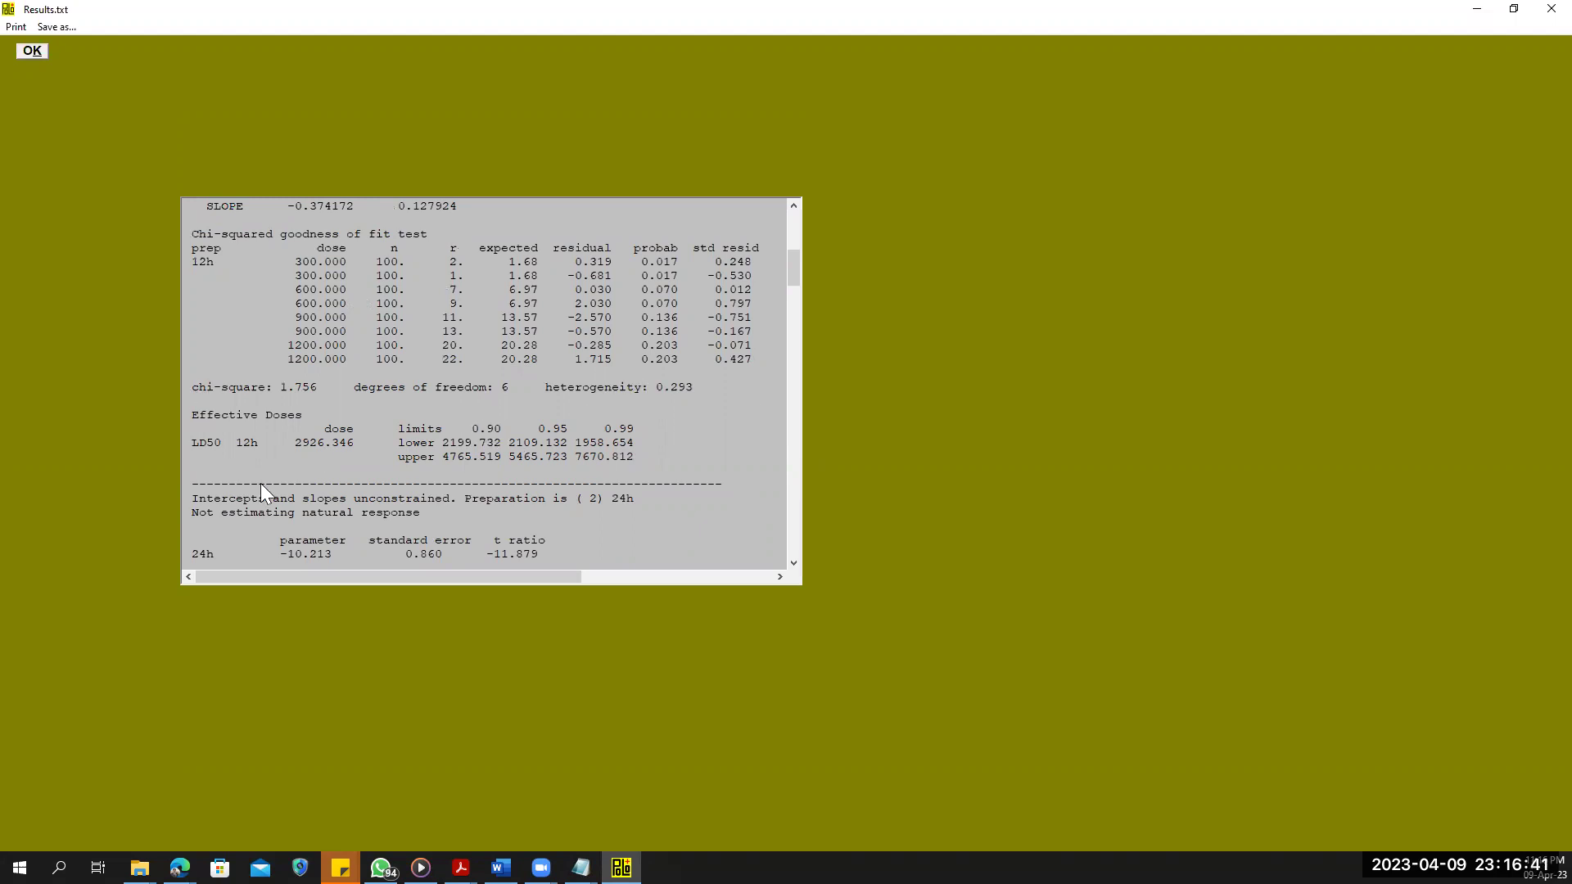
pyautogui.scroll(-4, 261, 476)
pyautogui.scroll(-5, 287, 500)
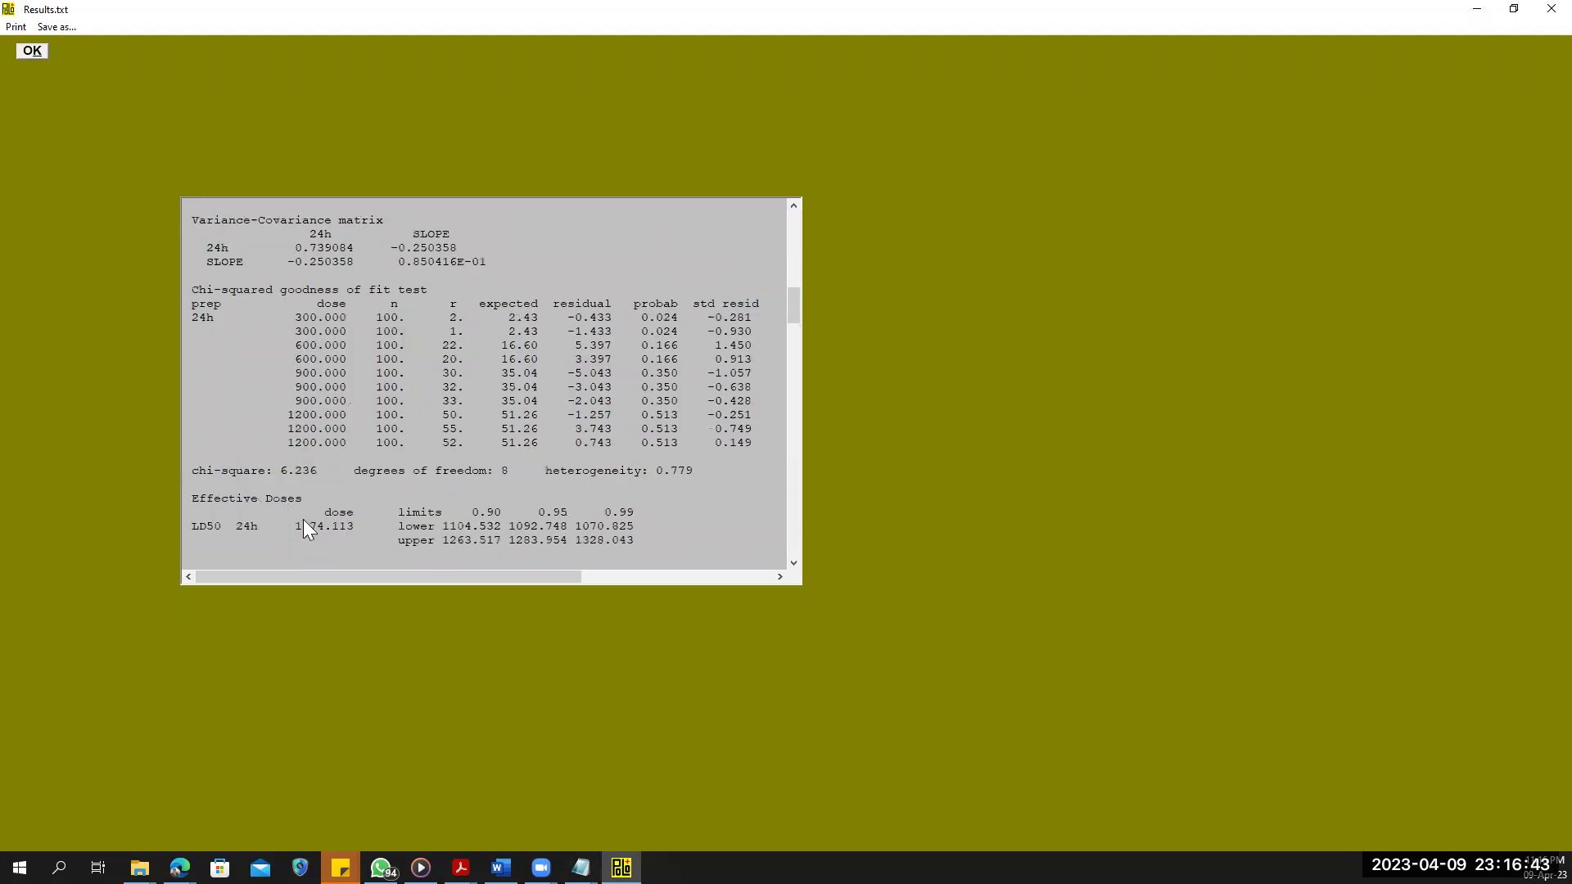
pyautogui.scroll(-2, 307, 442)
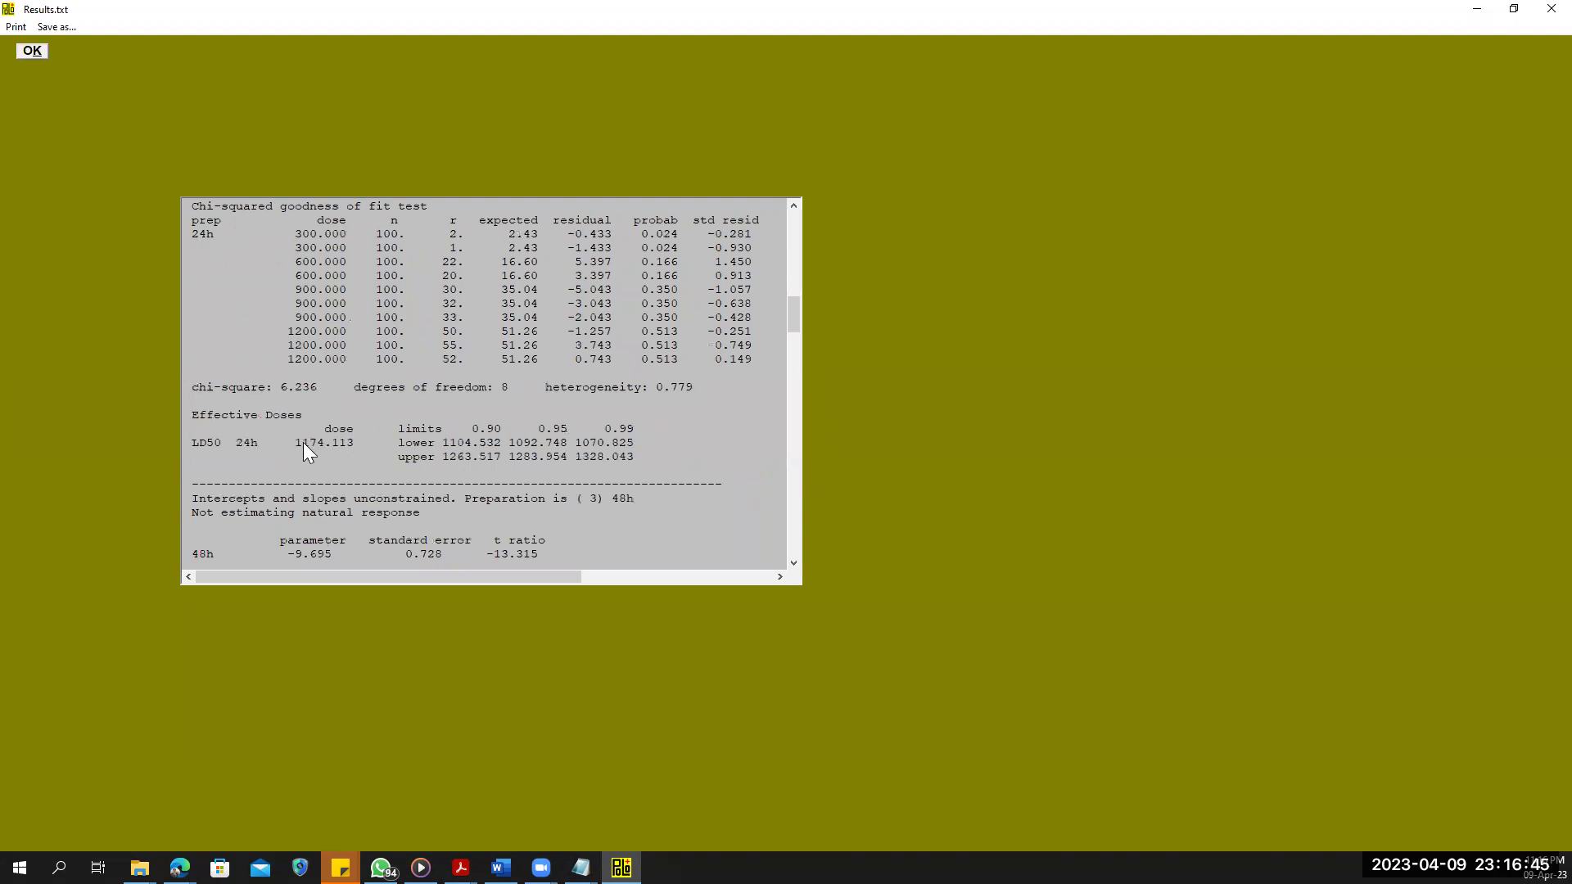
pyautogui.scroll(-9, 363, 456)
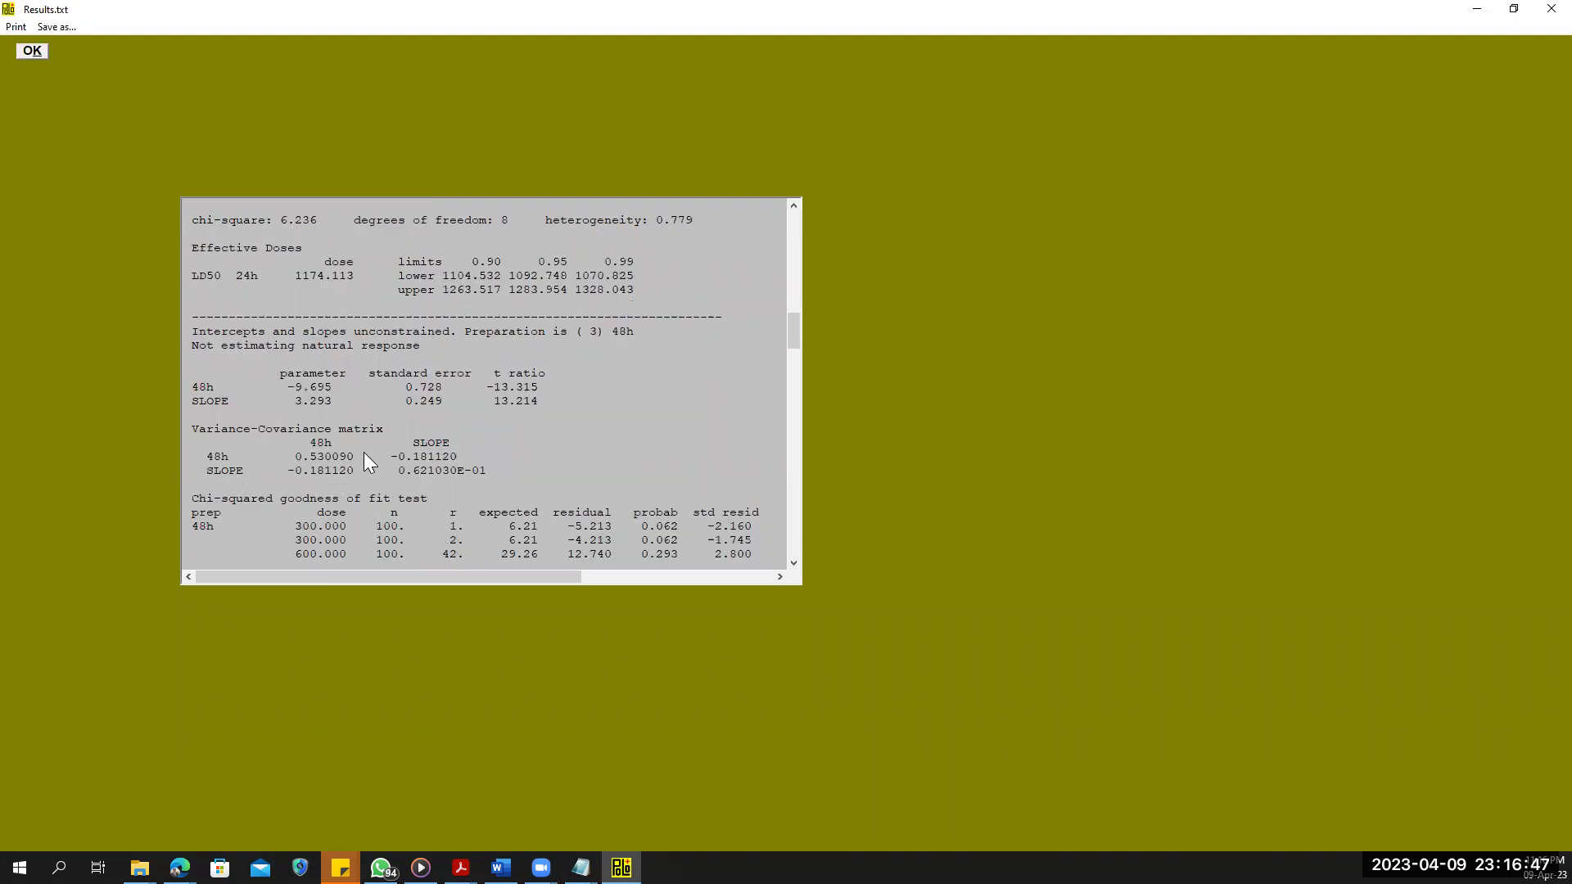
pyautogui.scroll(-2, 304, 463)
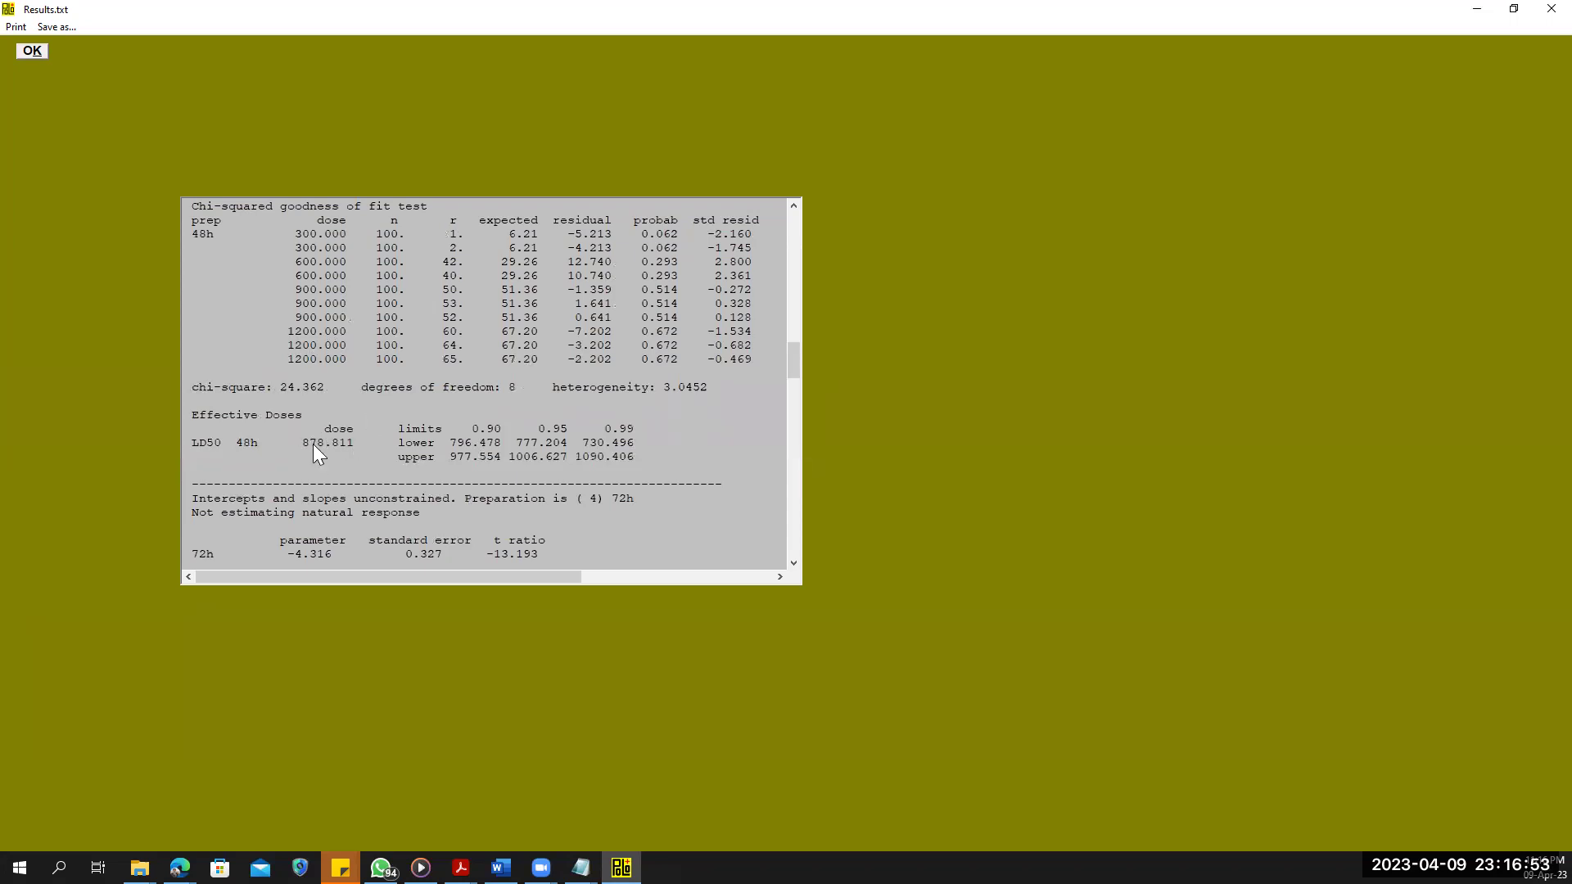
pyautogui.scroll(-13, 346, 445)
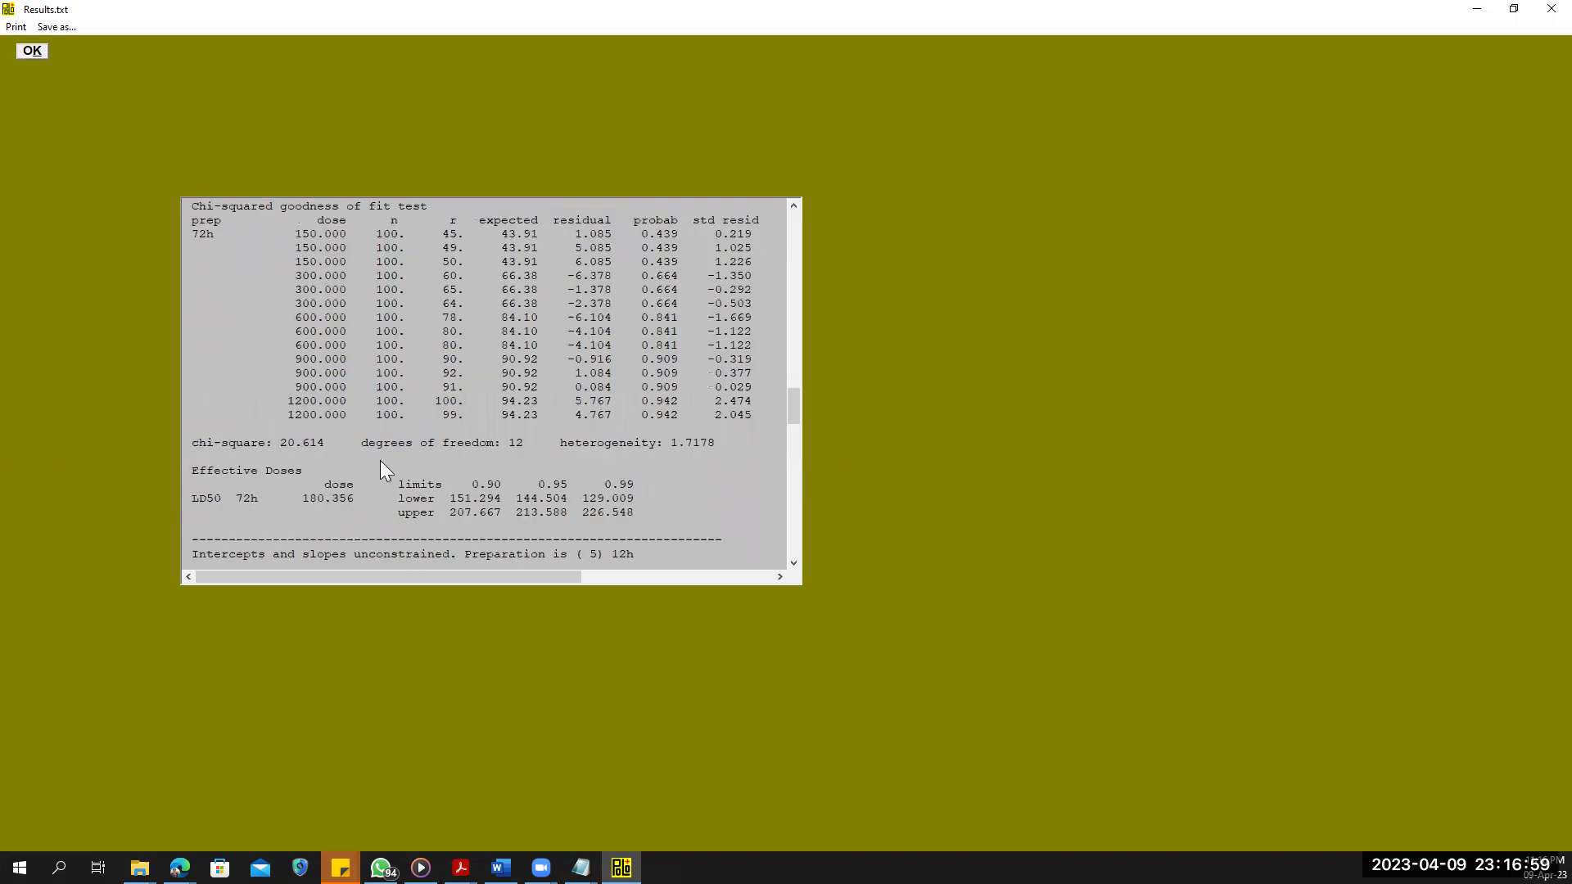
pyautogui.scroll(-4, 379, 456)
pyautogui.scroll(-8, 379, 456)
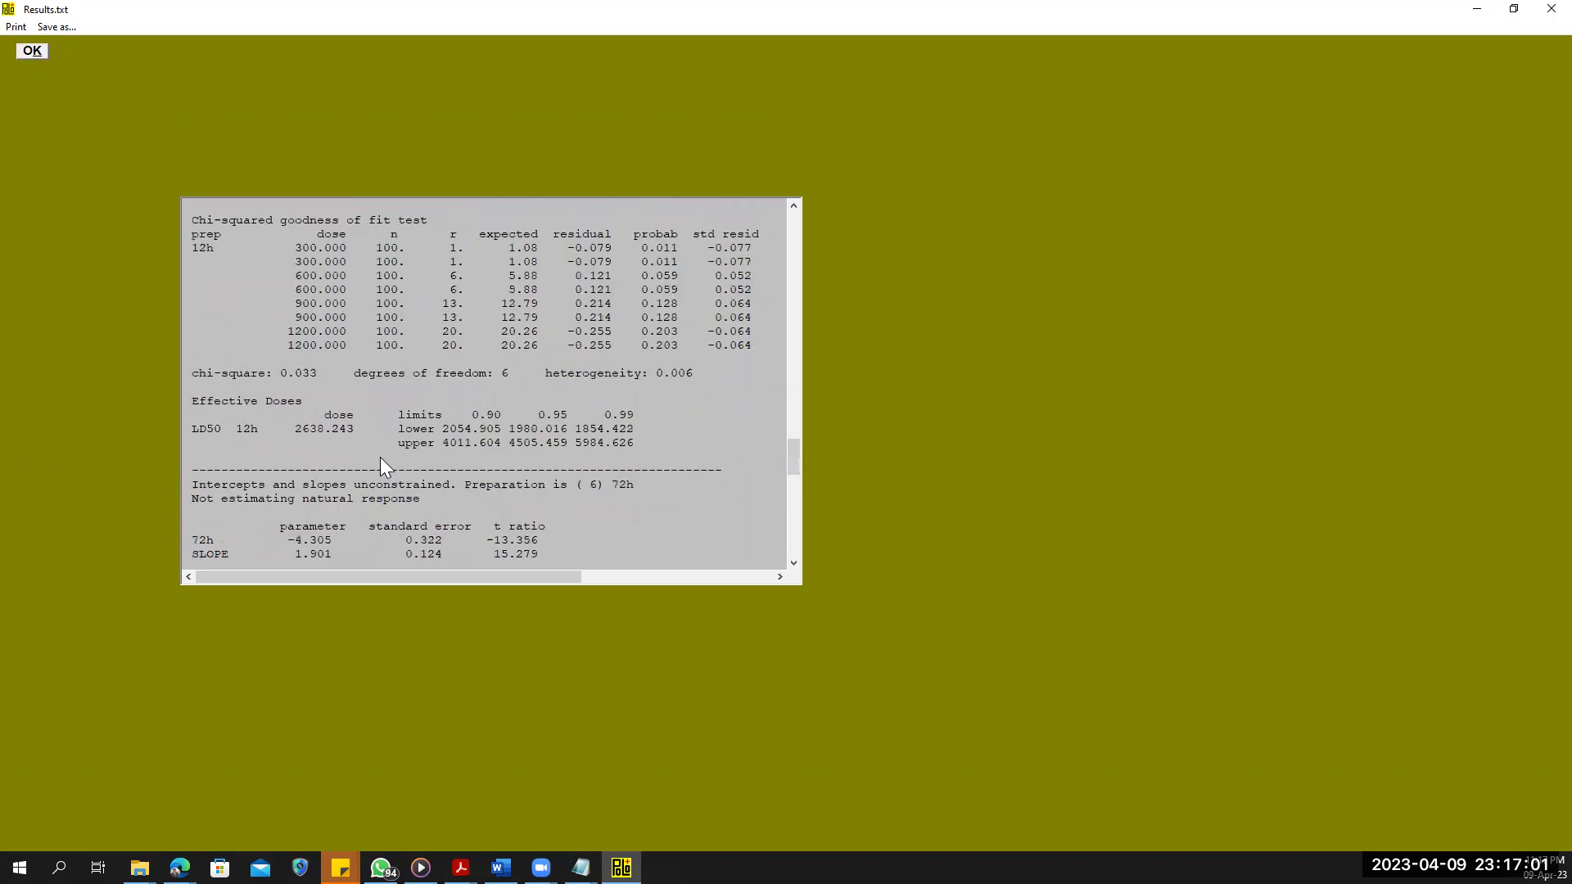
pyautogui.scroll(-8, 380, 457)
pyautogui.scroll(-3, 360, 404)
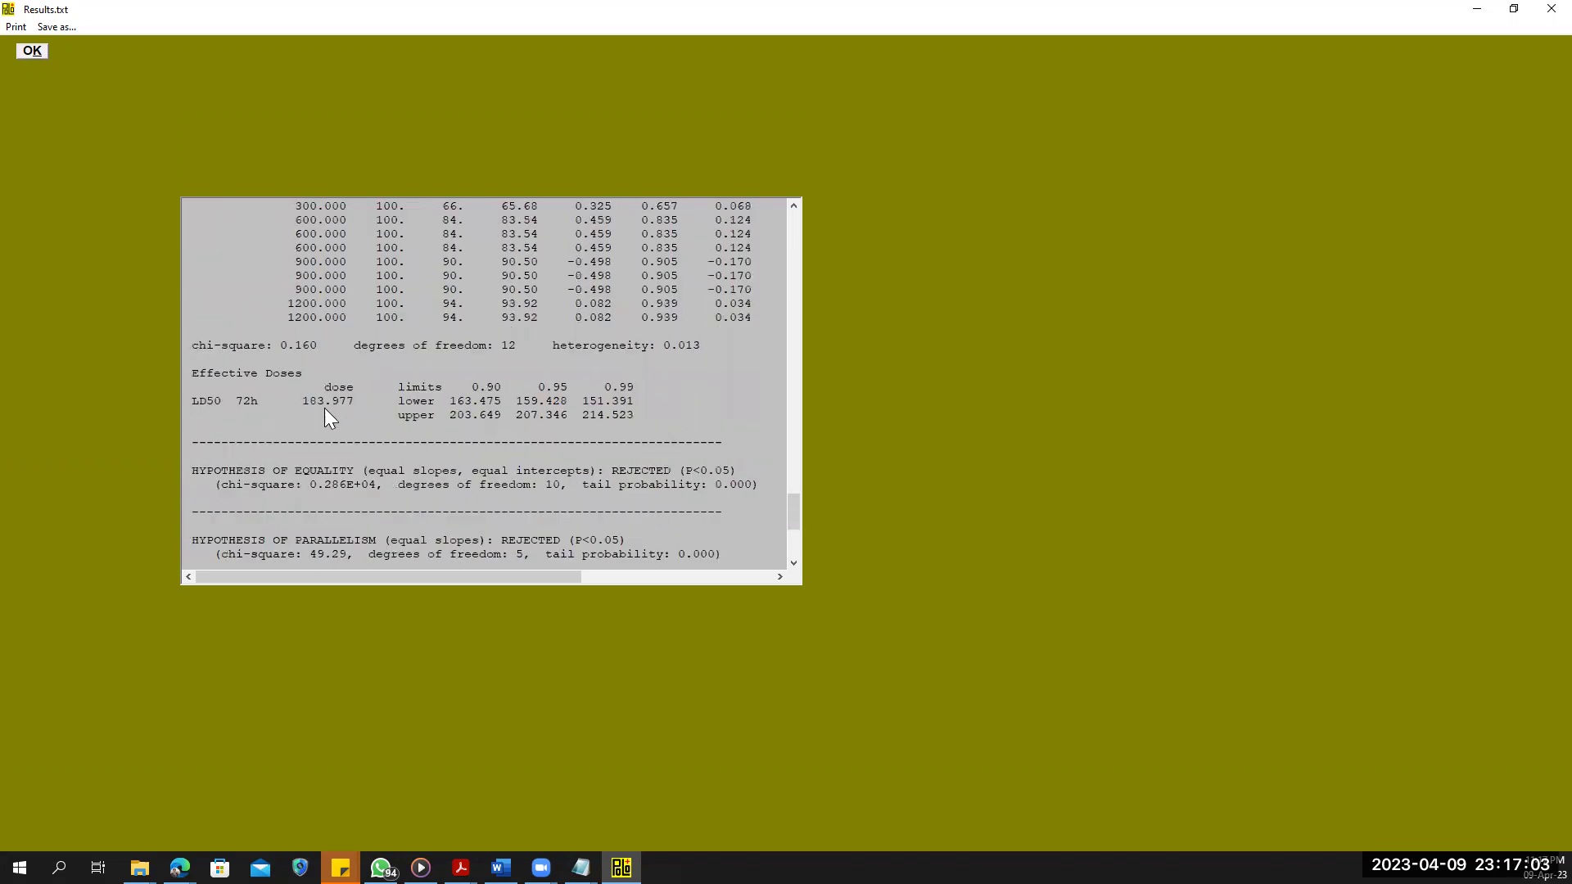
pyautogui.scroll(-5, 352, 421)
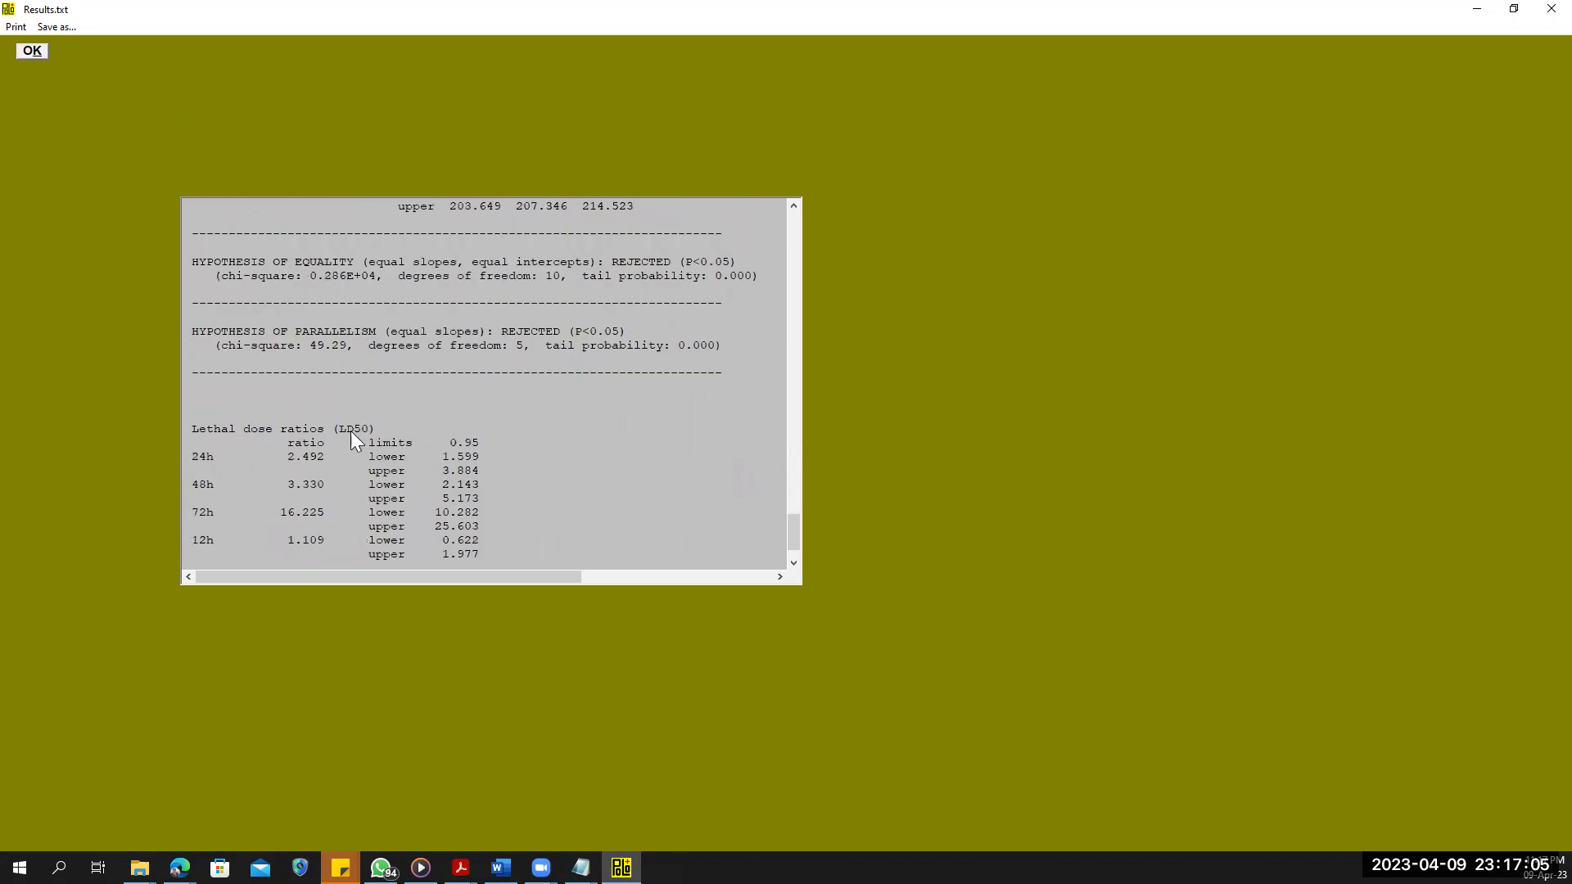
pyautogui.scroll(-1, 270, 388)
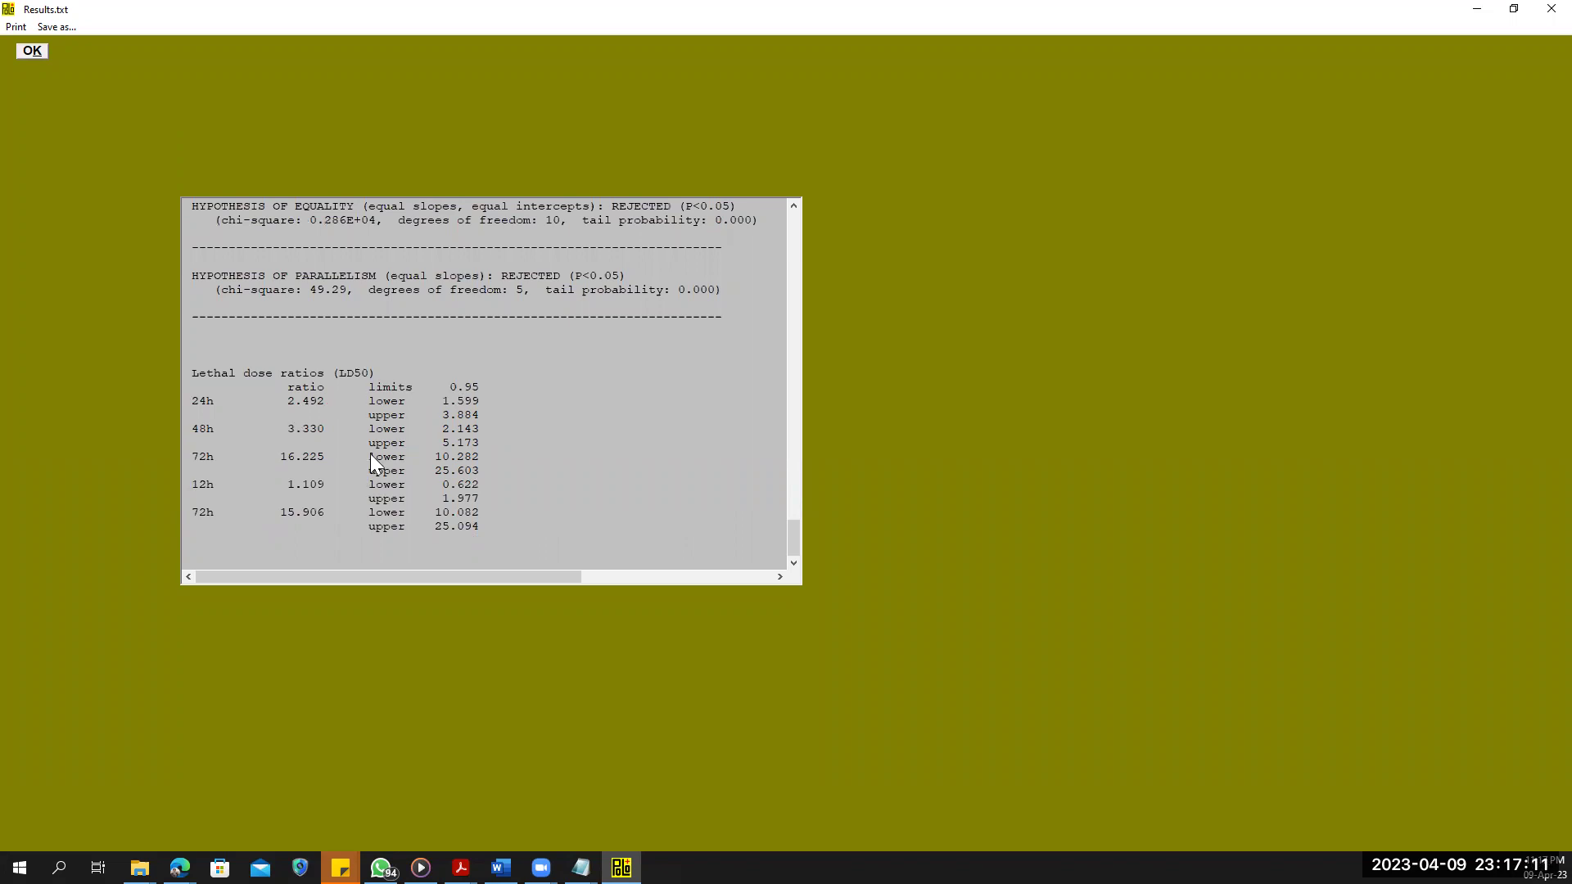
pyautogui.scroll(7, 309, 445)
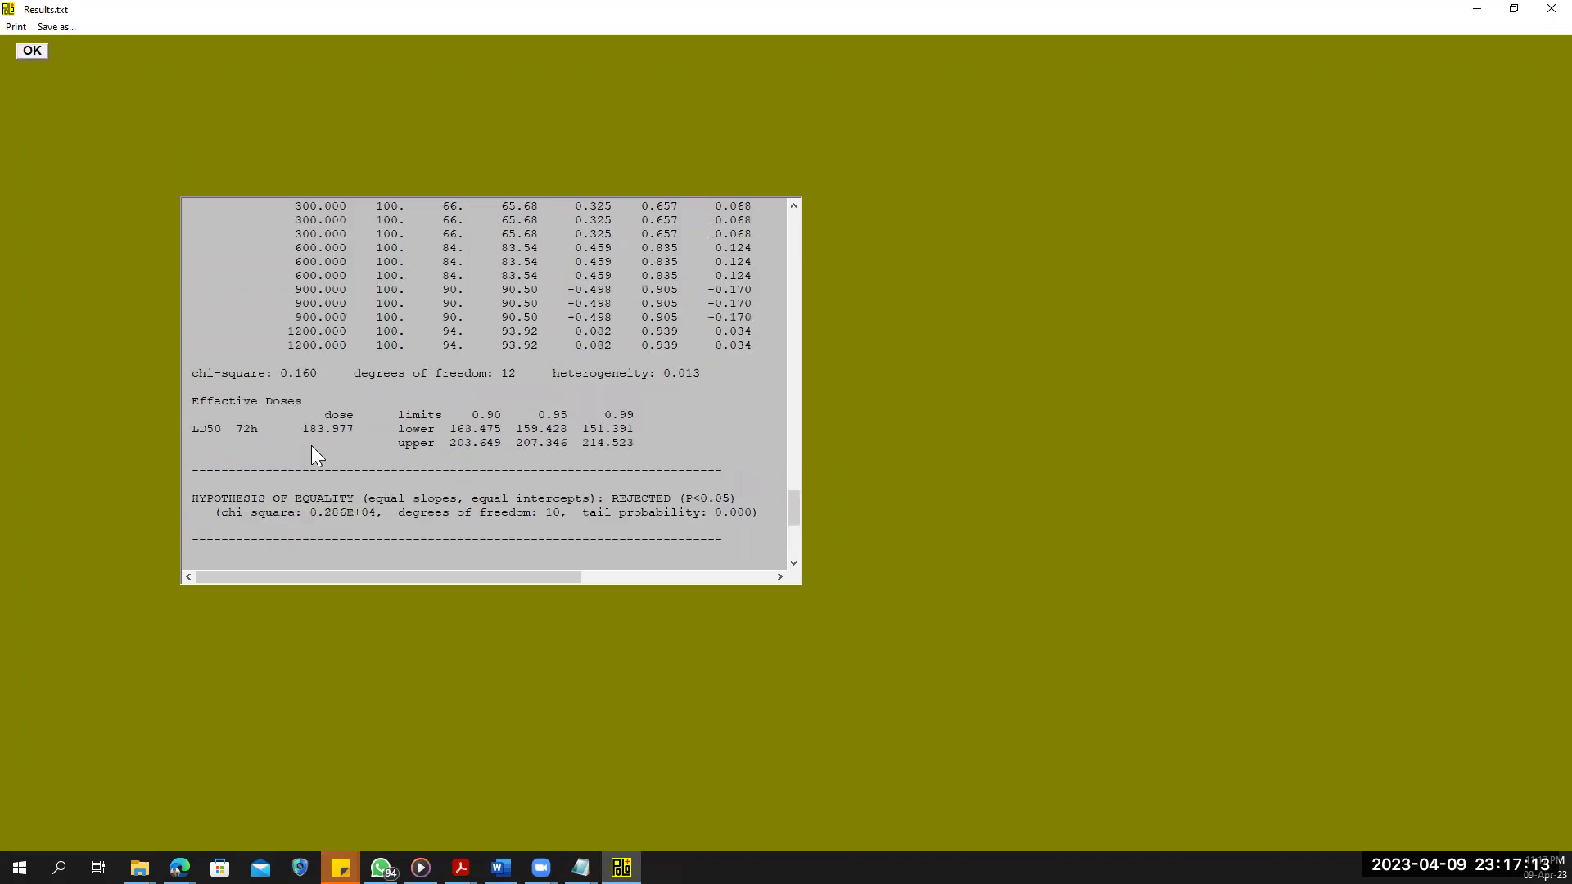
pyautogui.scroll(-3, 352, 446)
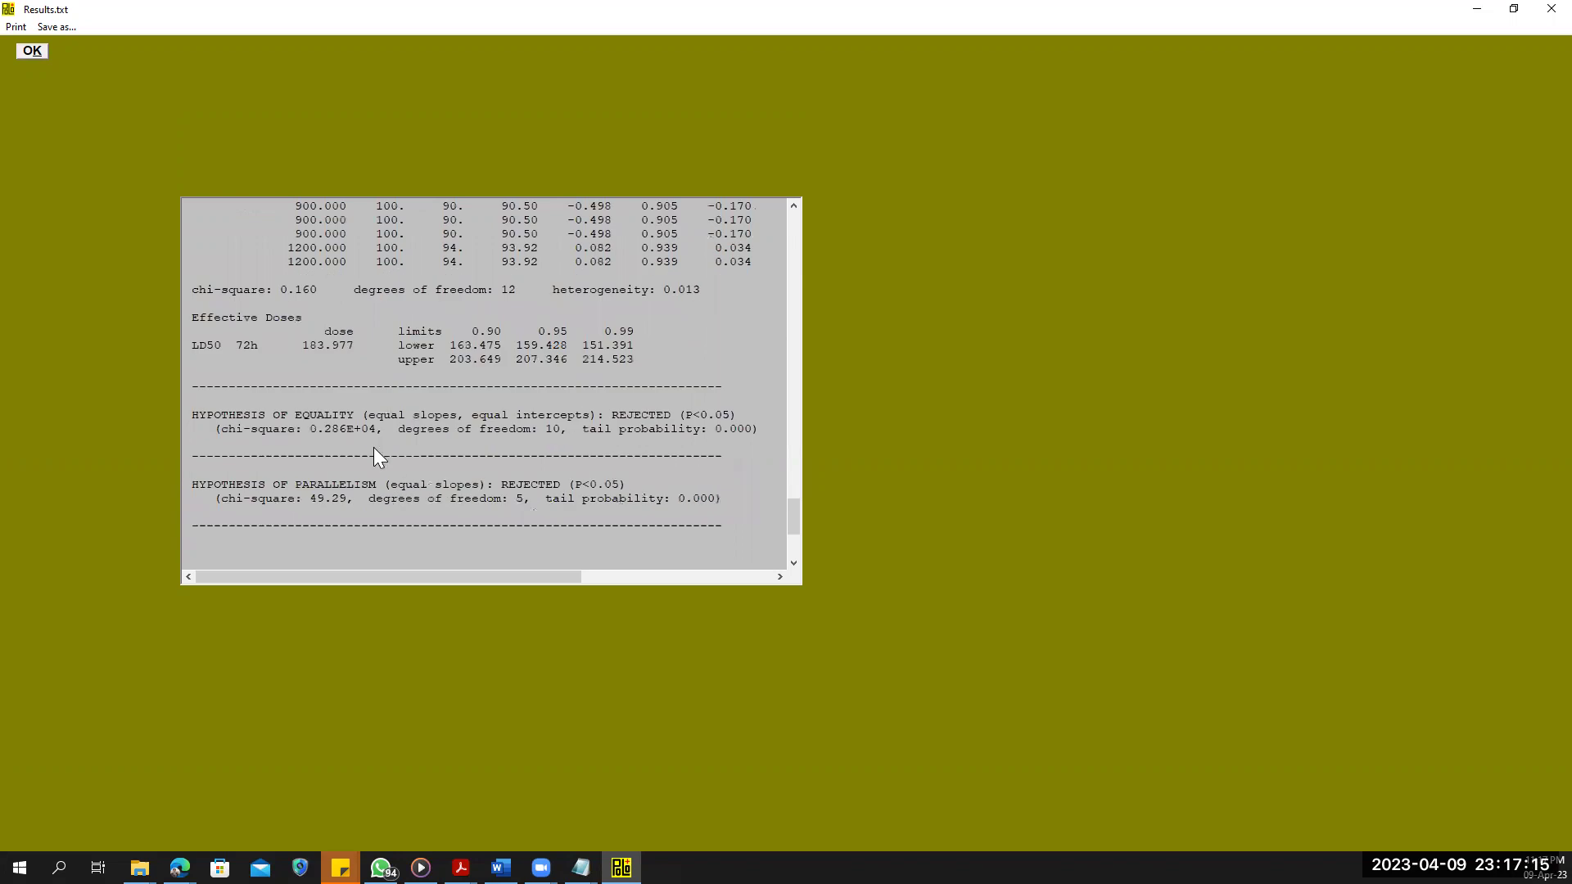
pyautogui.scroll(12, 401, 409)
pyautogui.scroll(10, 56, 70)
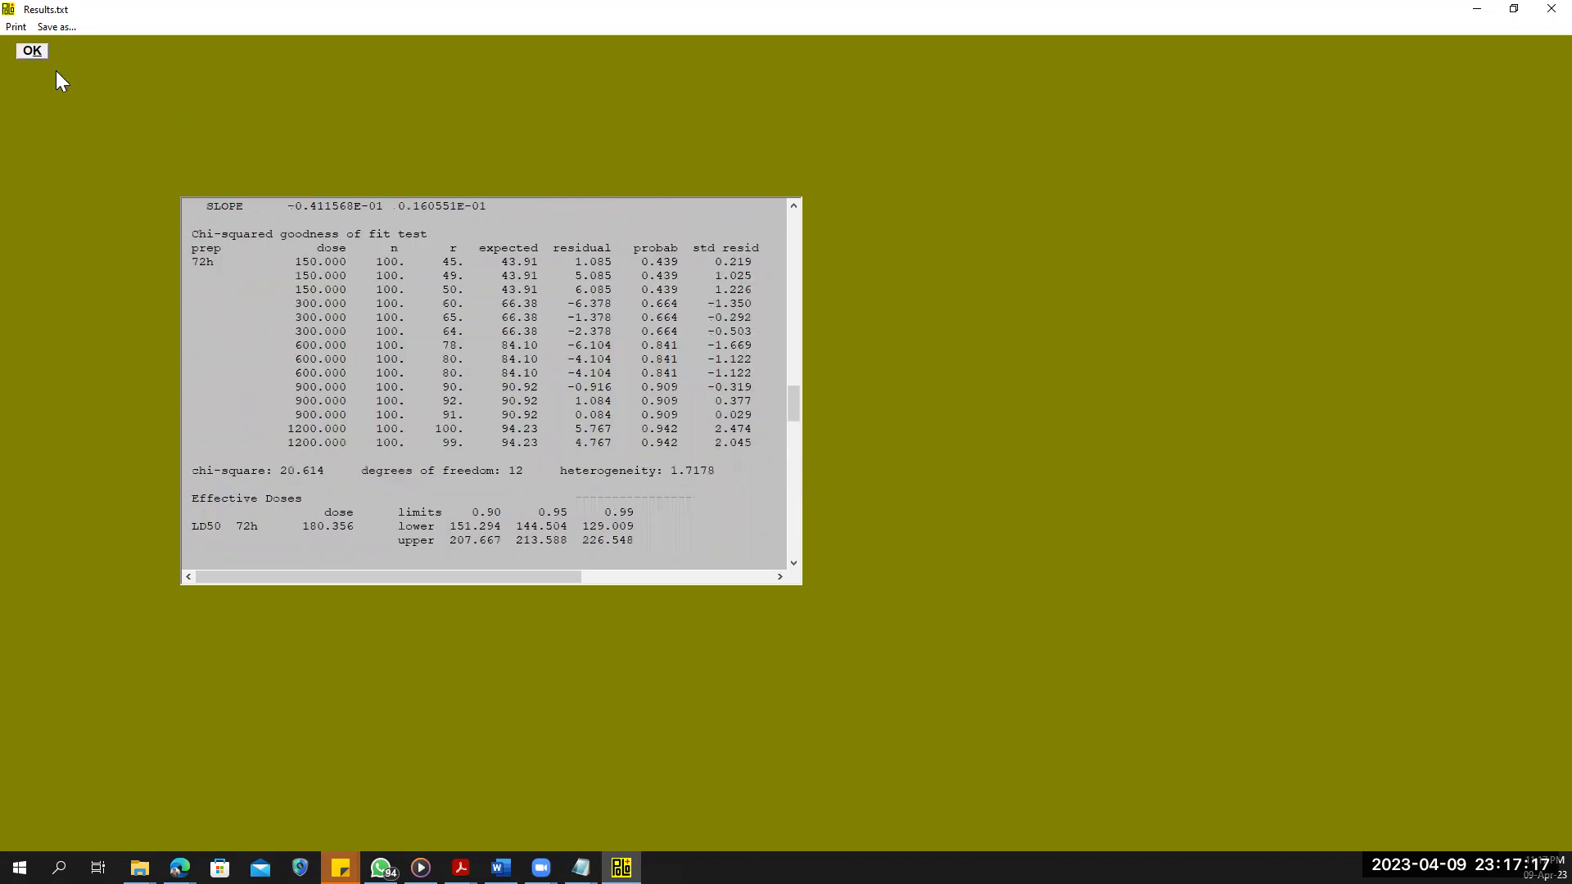